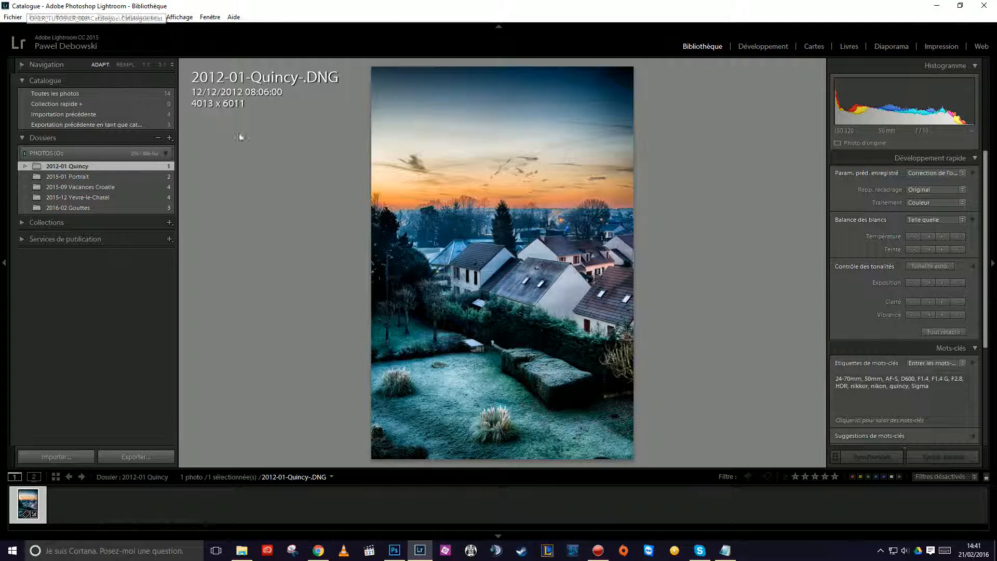
Look through the photo folders from 2015-01 Portrait to 2016-02 Gouttes and return to 2012-01 Quincy.
left_click(85, 176)
left_click(88, 188)
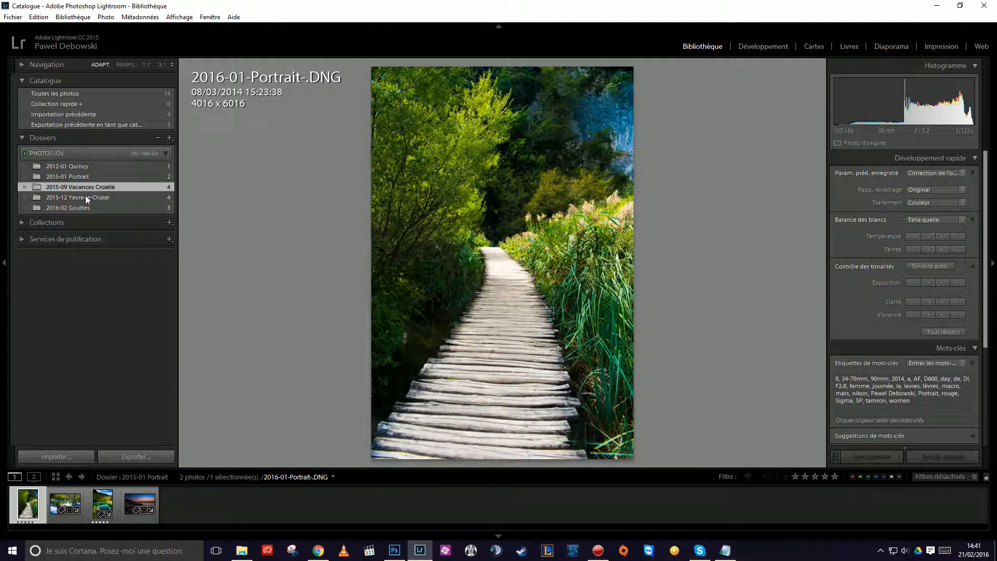
left_click(82, 198)
left_click(81, 207)
left_click(79, 167)
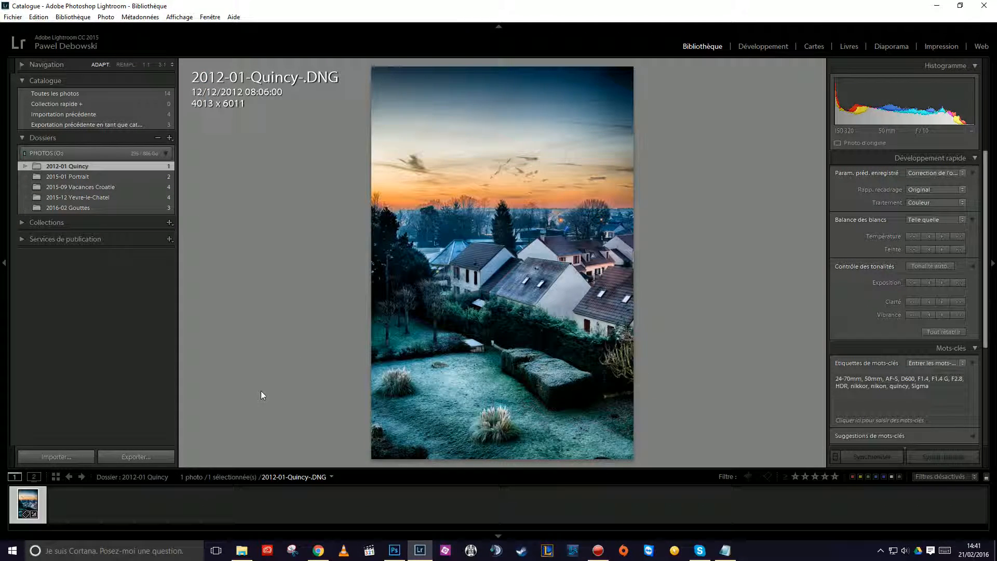
Switch the library to grid view and display all five folders' photos together before returning to 2012-01 Quincy.
left_click(54, 478)
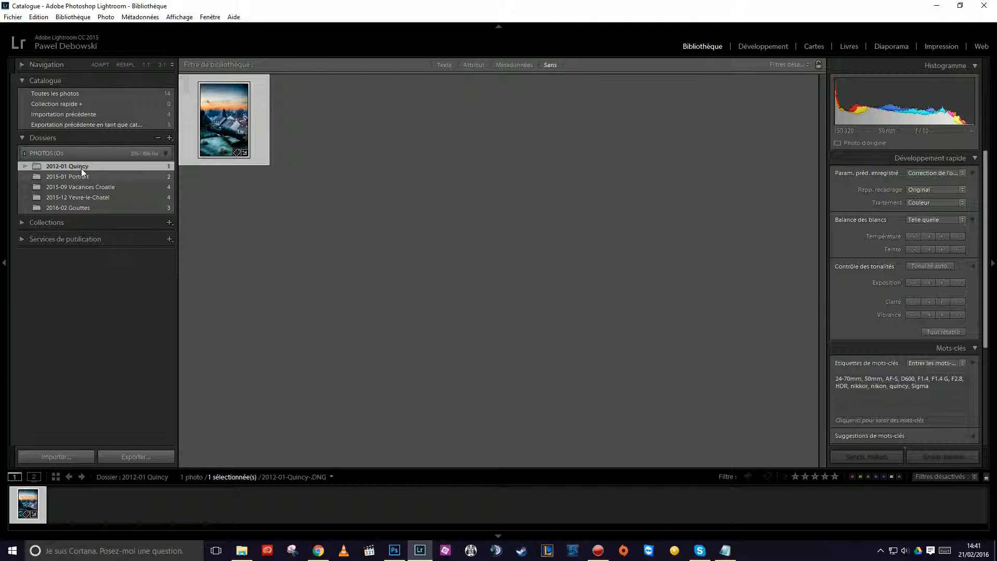
left_click(82, 206, "shift")
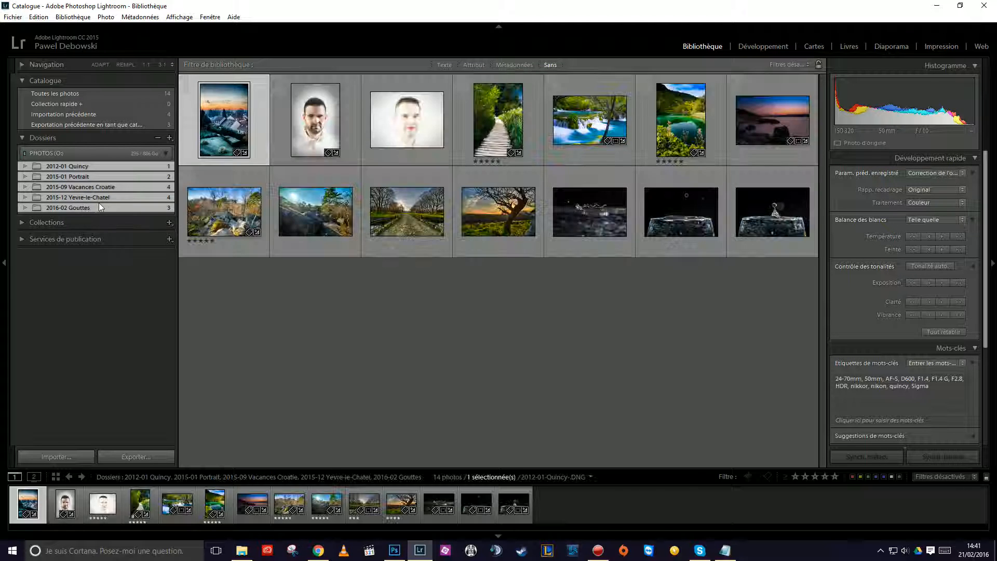
left_click(70, 165)
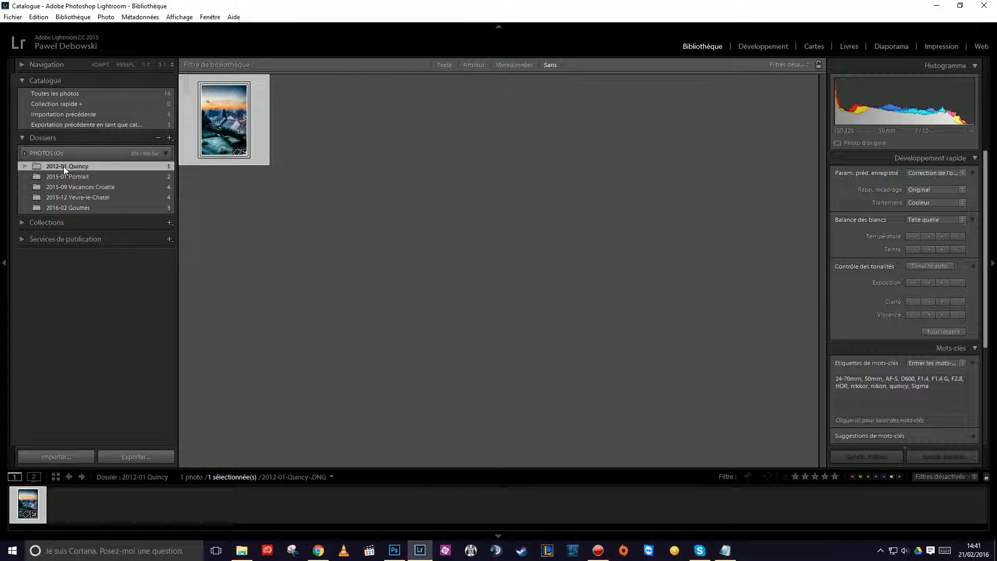
Review the photo thumbnails of each folder one by one, ending with 2016-02 Gouttes.
left_click(60, 208)
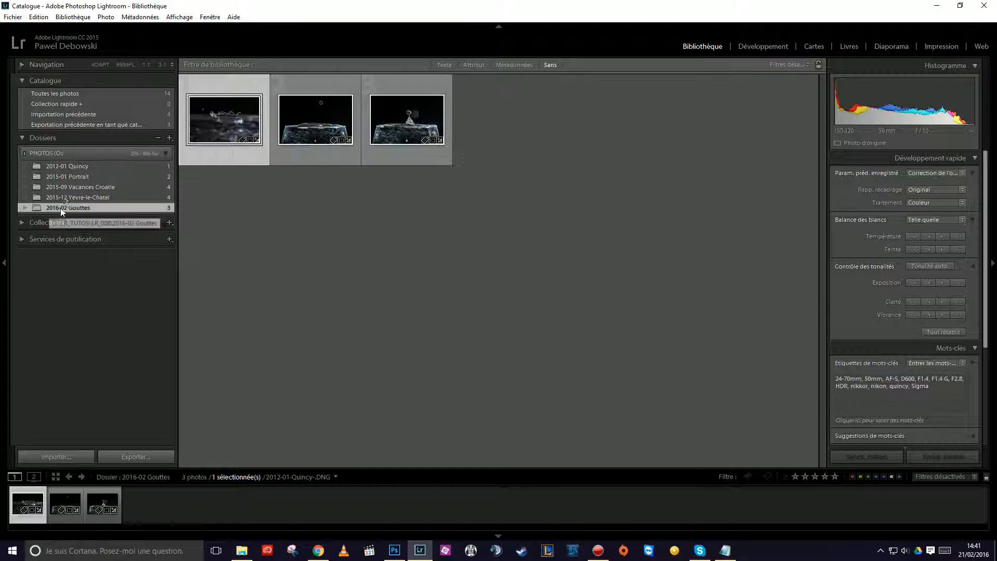
left_click(53, 164)
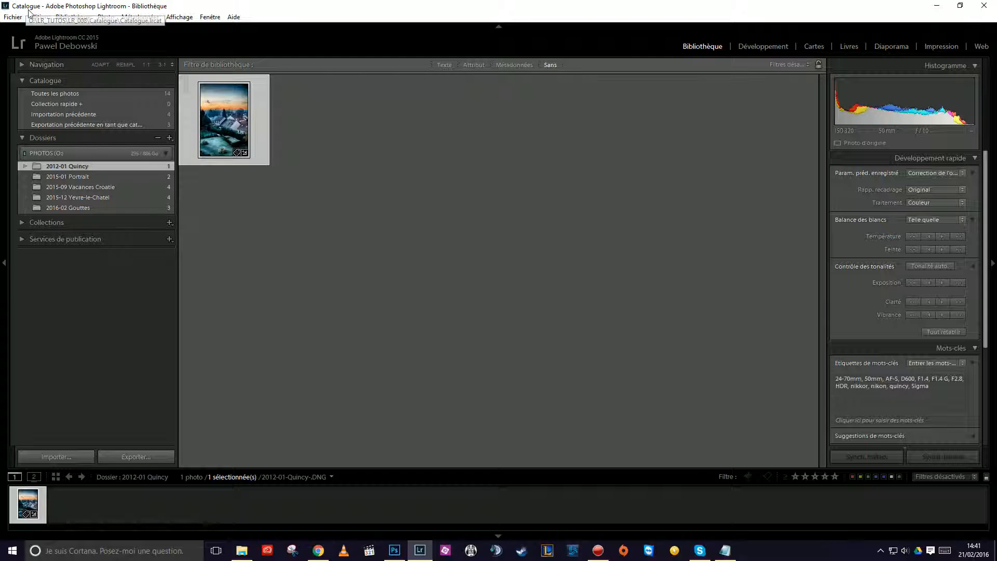
left_click(56, 176)
left_click(69, 186)
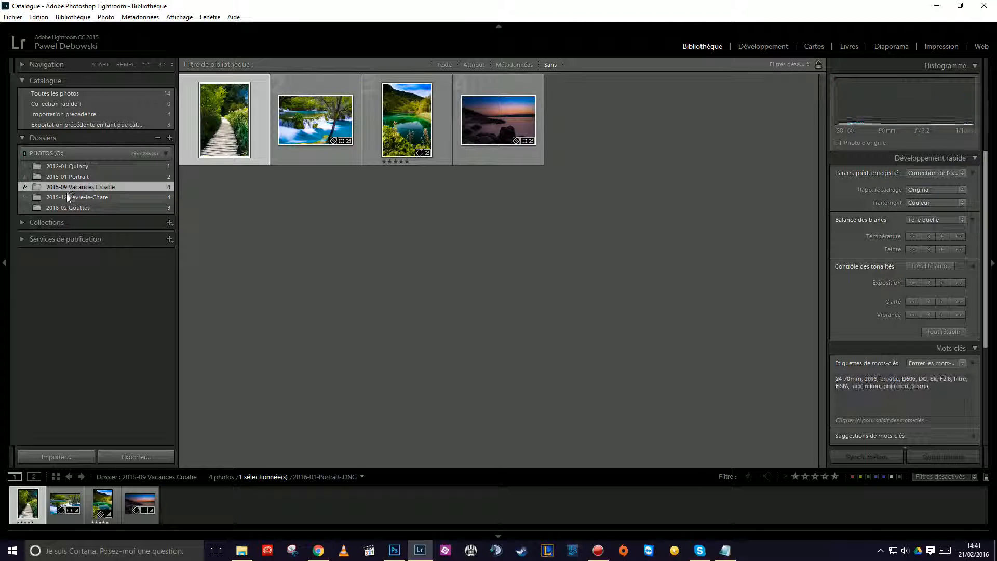
left_click(69, 196)
left_click(66, 206)
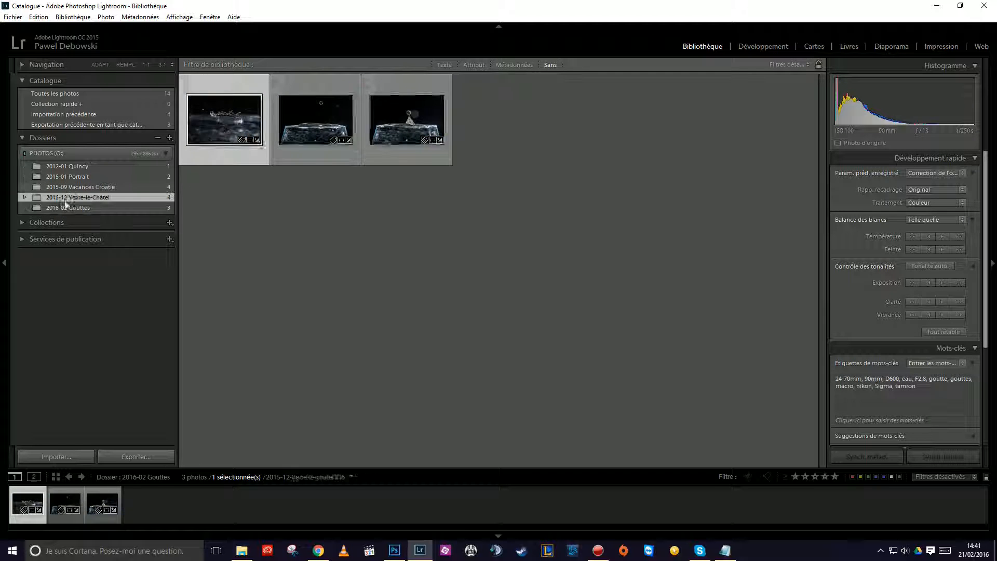
View the first 2015-09 Vacances Croatie photo in the Develop module and return to the Library.
left_click(70, 188)
left_click(767, 48)
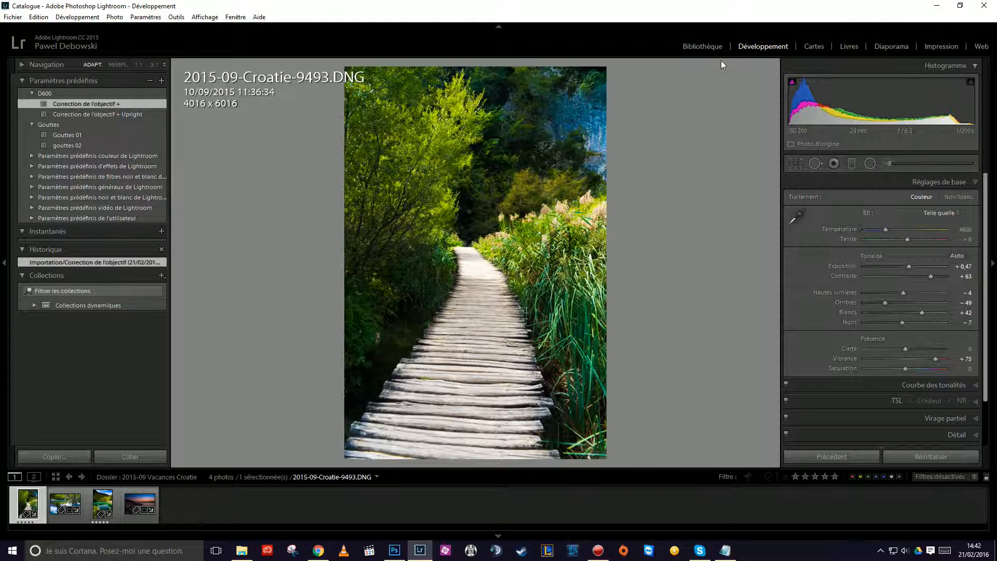
left_click(706, 46)
Start exporting the 2012-01 Quincy folder as a catalogue and choose the FREECOM HDD (E:) drive as destination.
left_click(95, 175)
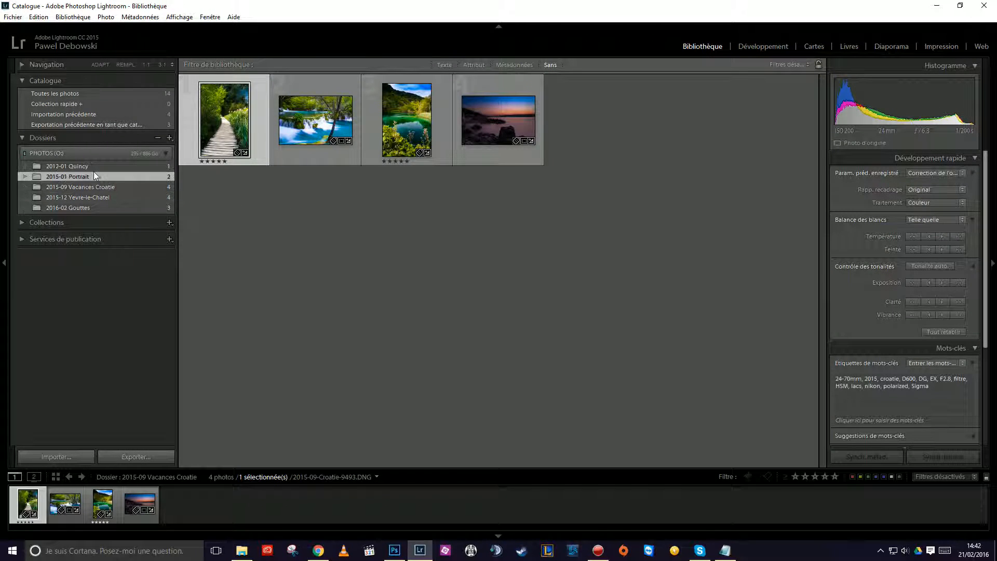
left_click(90, 165)
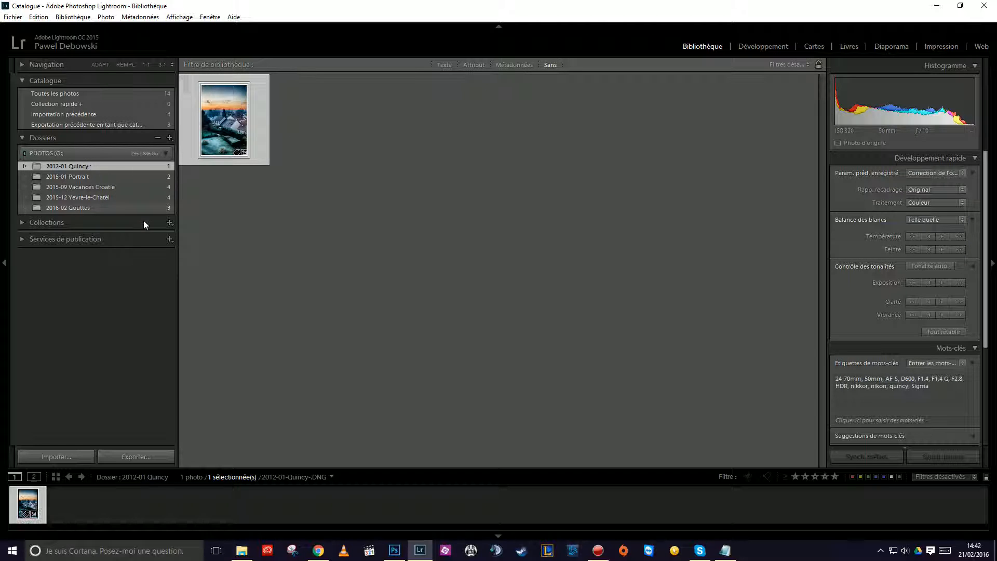
left_click(13, 17)
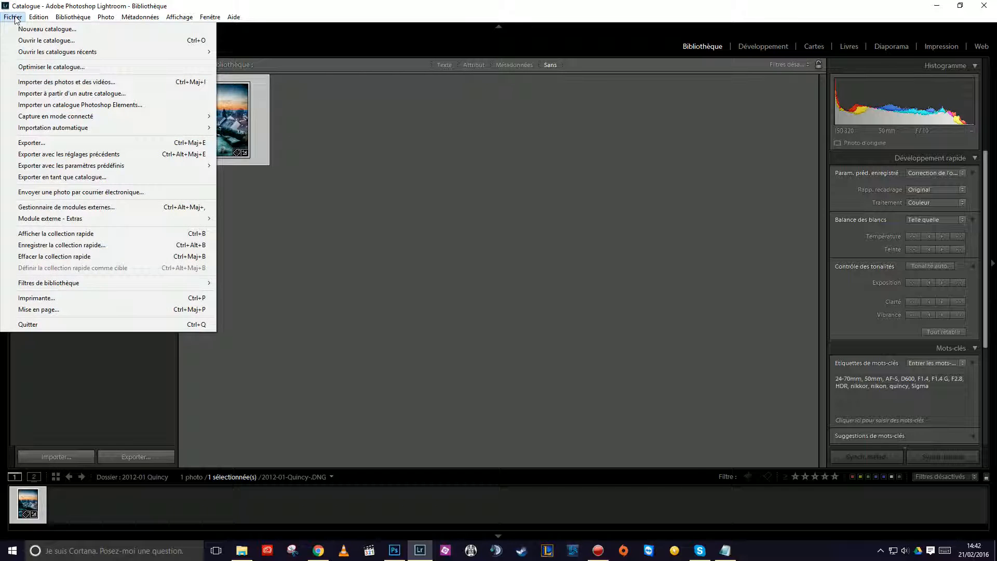
left_click(37, 177)
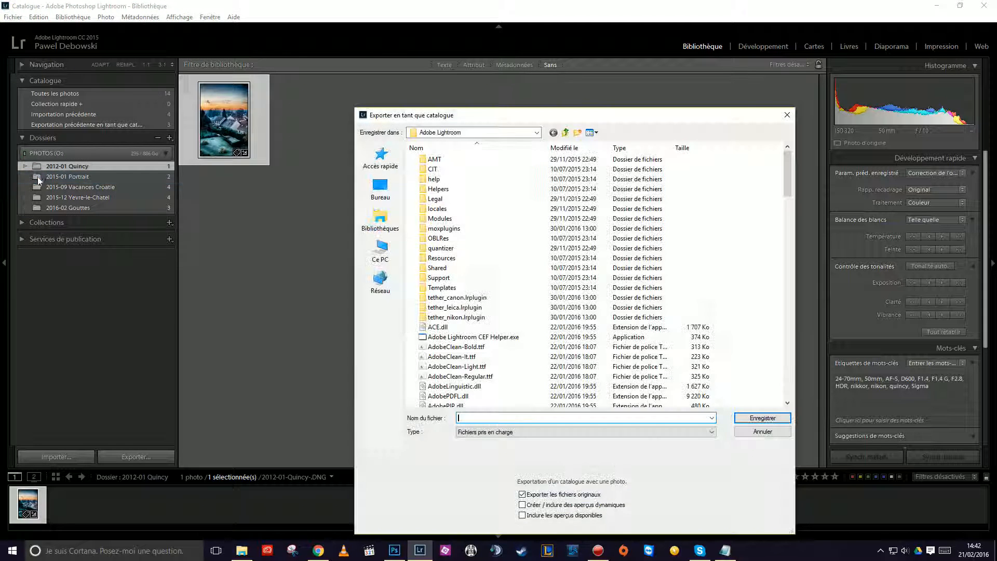
left_click(380, 251)
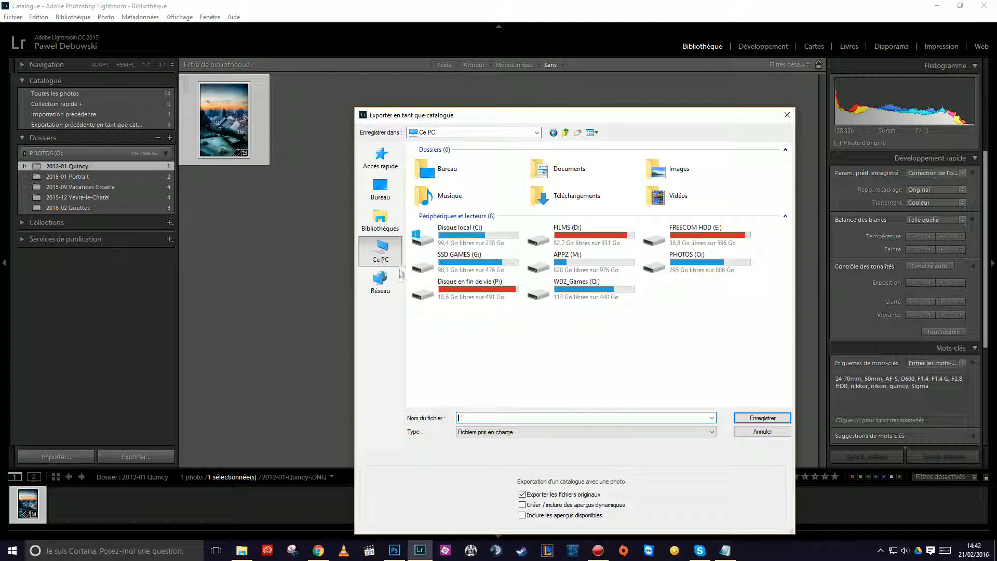
double_click(718, 239)
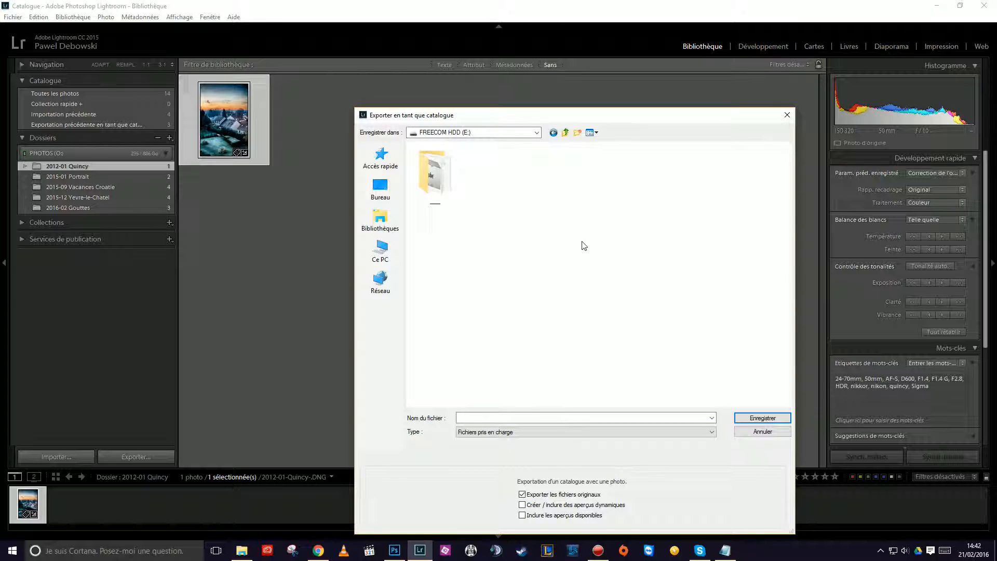
Create a folder named Backup_photos on the FREECOM HDD (E:) drive and open it as the export location.
right_click(480, 240)
mouse_move(367, 346)
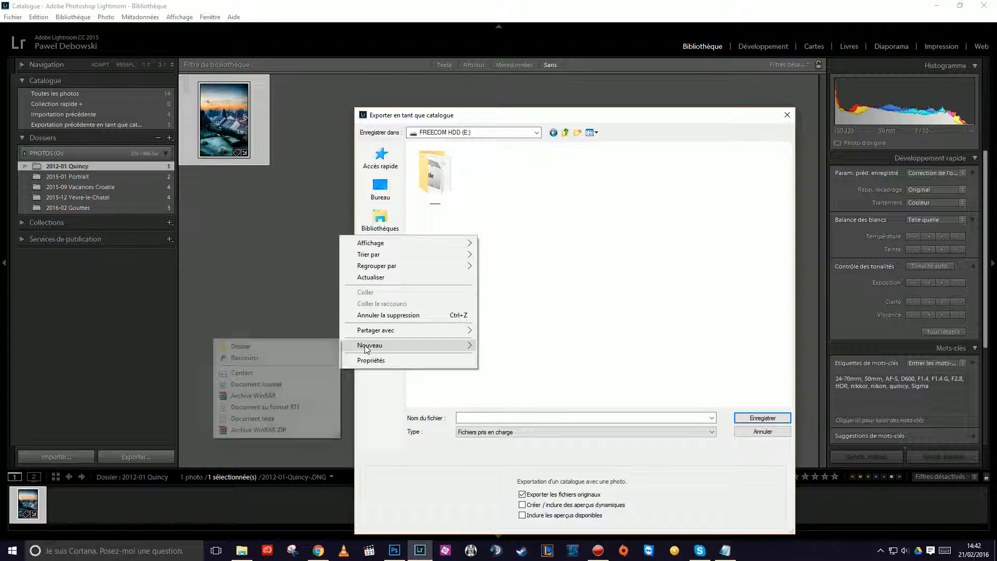
left_click(273, 346)
type("Backup")
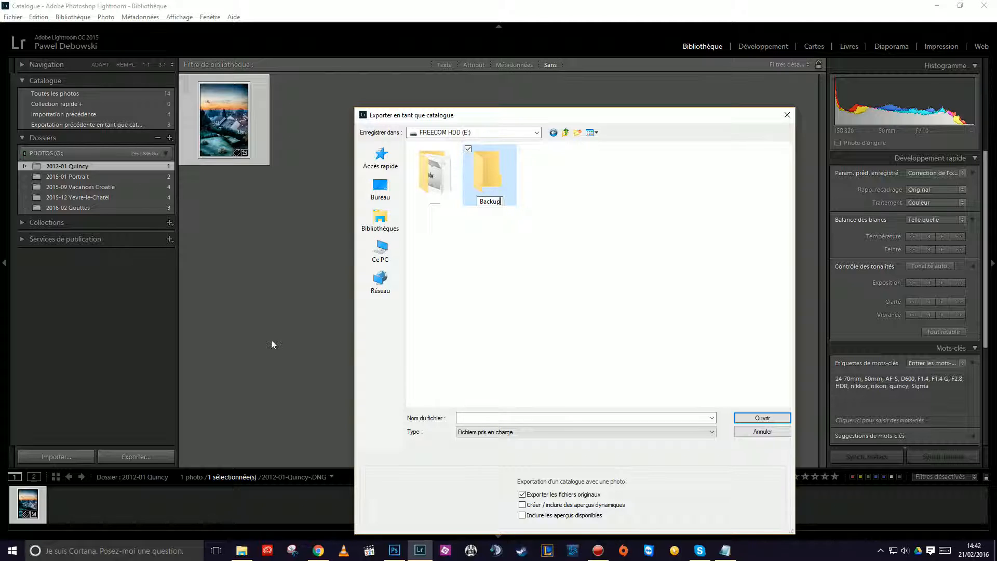
type("_photos")
key("Return")
double_click(482, 171)
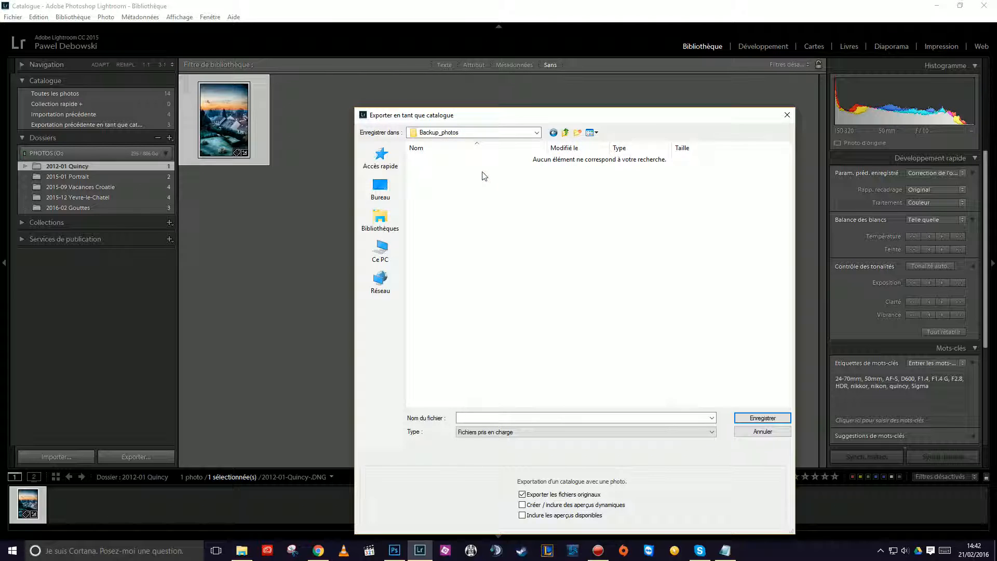
Name the exported catalogue 2012-01 Quincy and save it in Backup_photos.
left_click(472, 417)
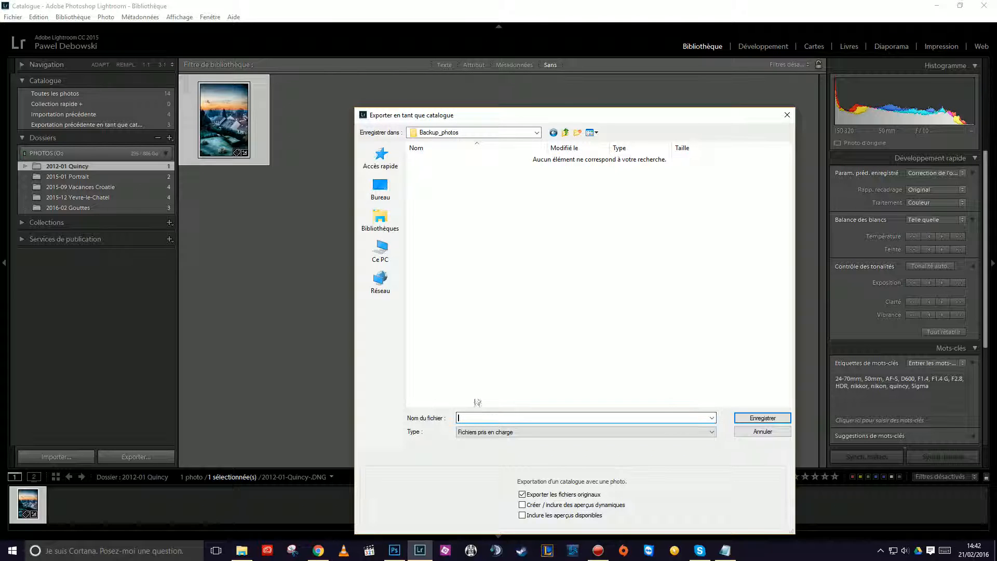
left_click_drag(561, 115, 546, 86)
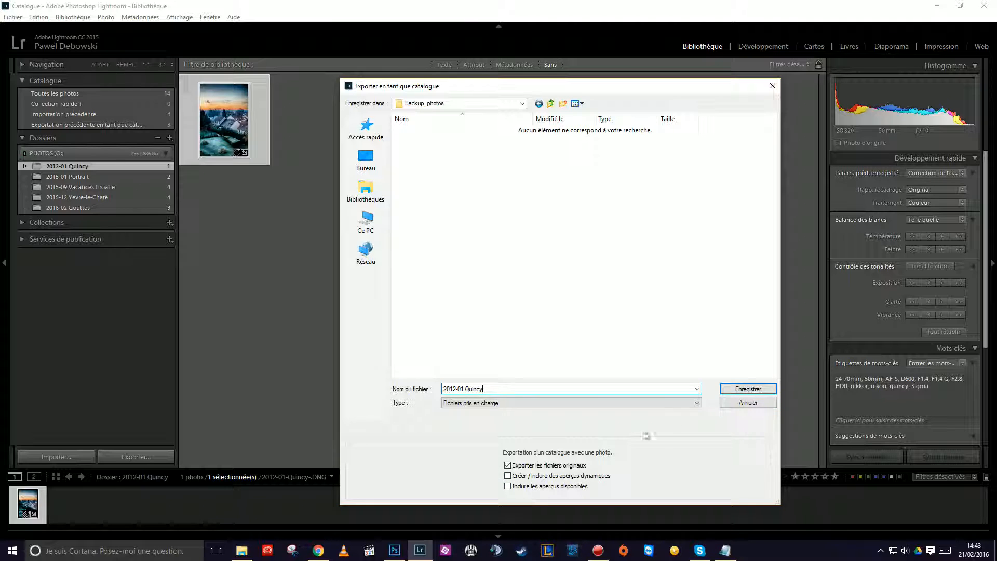
left_click(738, 391)
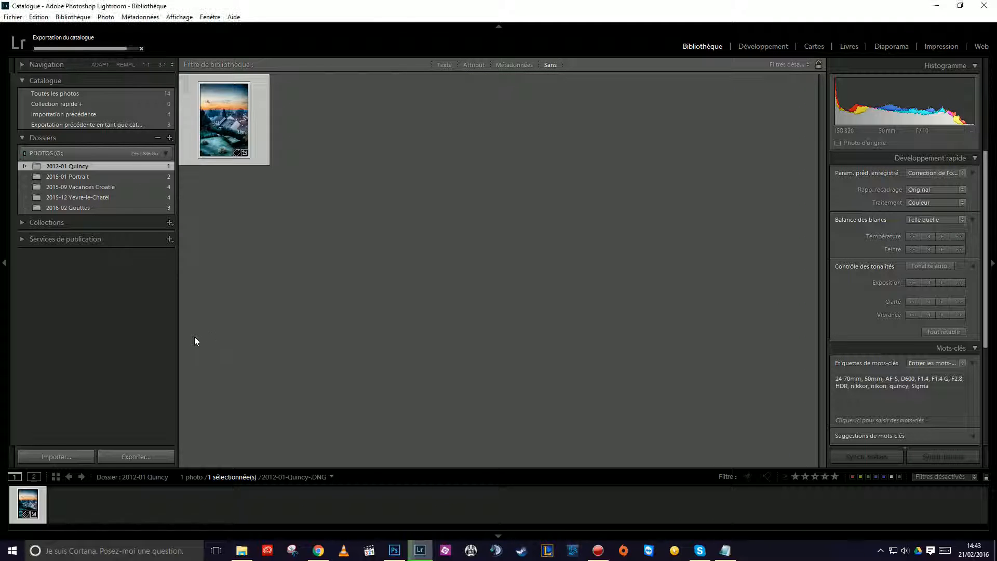
Export the 2015-01 Portrait folder as a catalogue named 2015-01 Portrait in Backup_photos.
left_click(88, 177)
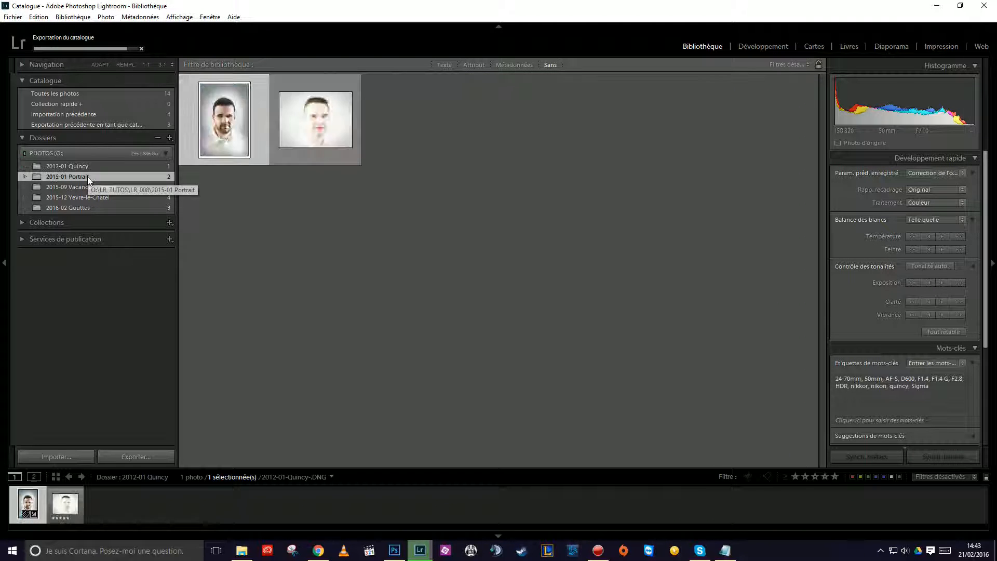
left_click(13, 17)
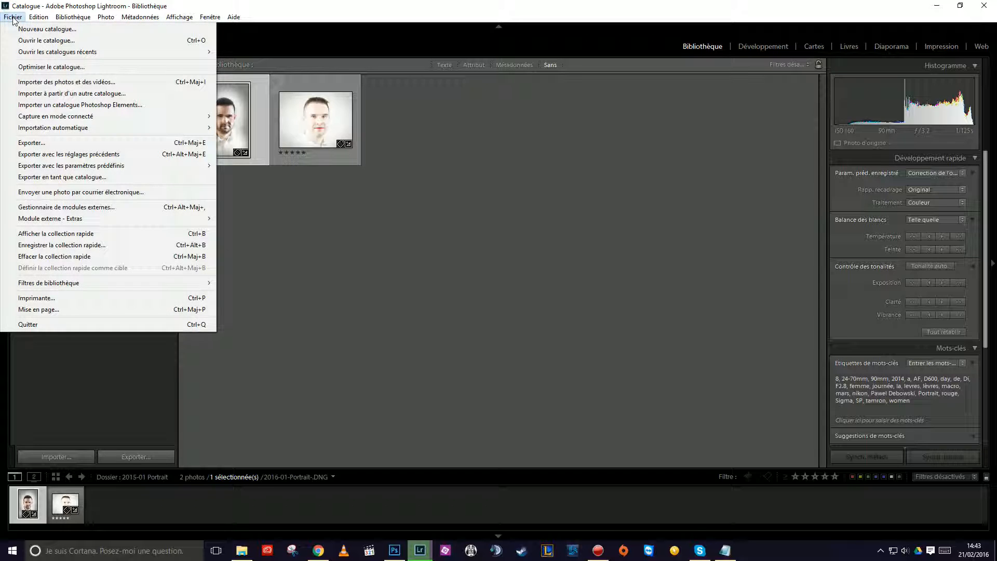
left_click(57, 178)
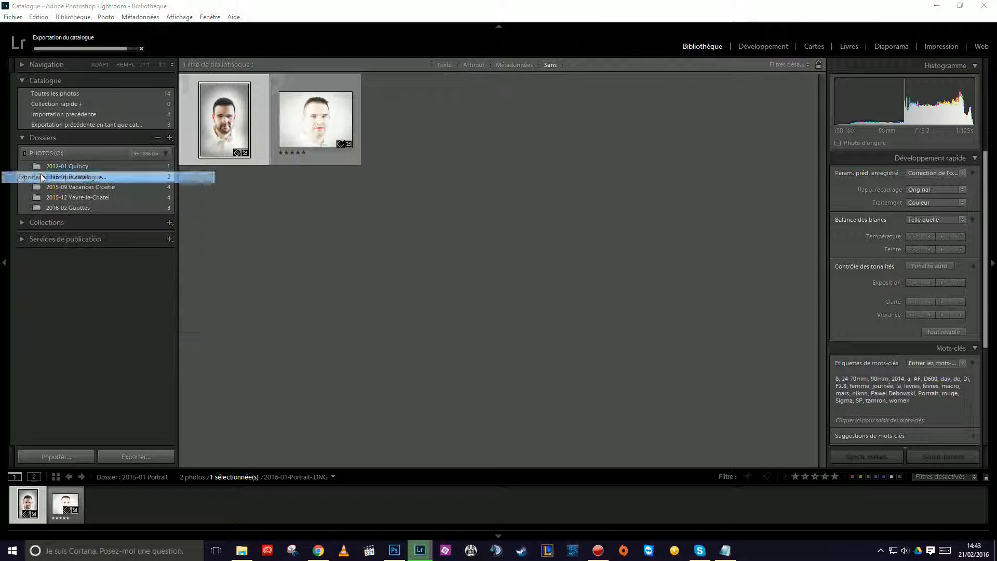
type("2015-01 Portrait")
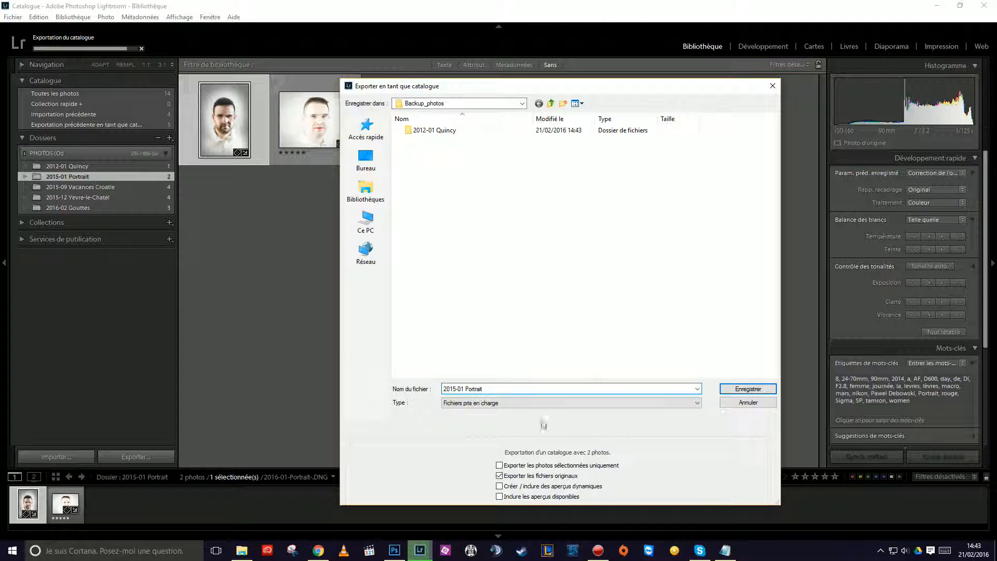
left_click_drag(550, 89, 550, 75)
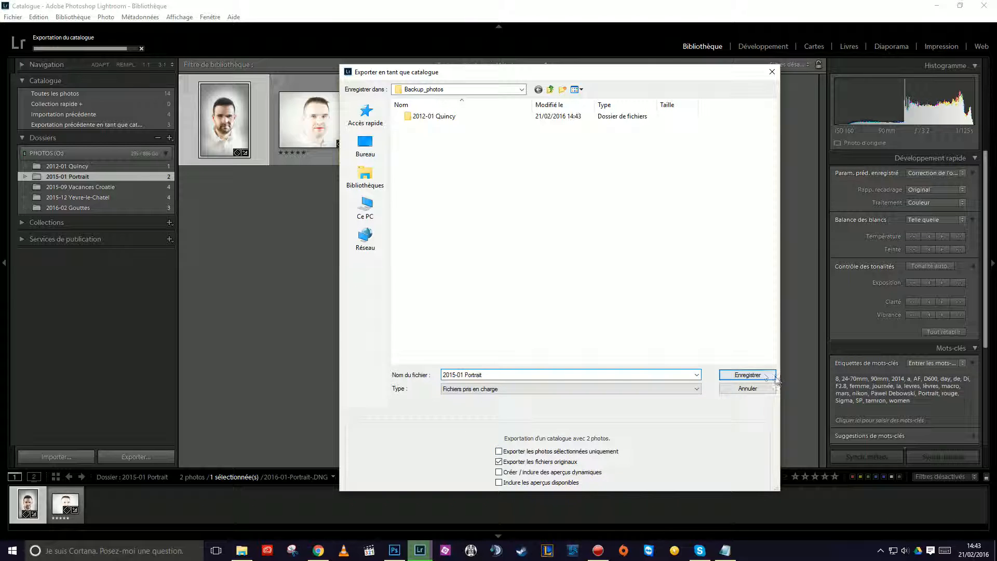
left_click(757, 375)
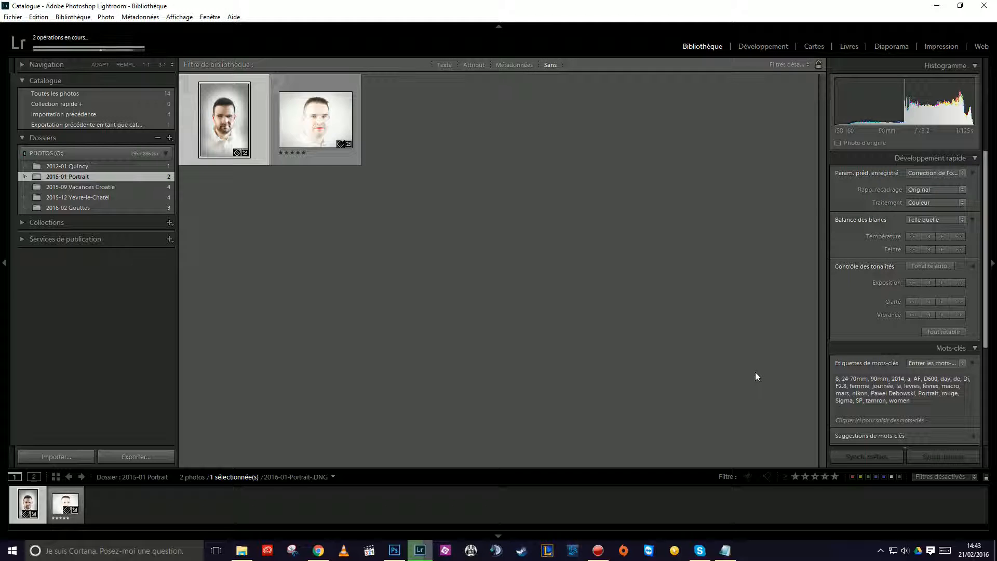
Copy the name of the 2015-09 Vacances Croatie folder from its rename dialog without renaming the folder.
left_click(110, 188)
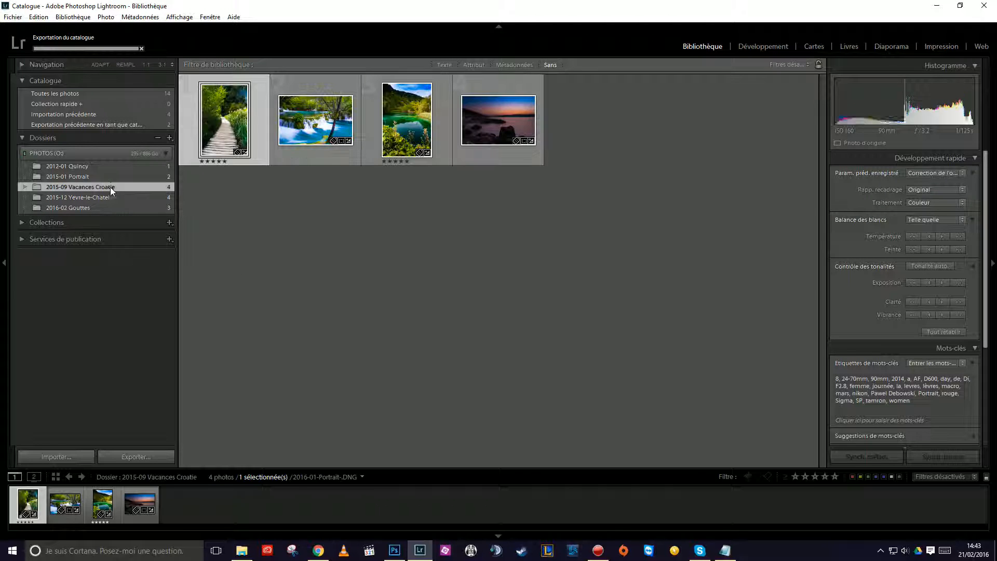
right_click(82, 188)
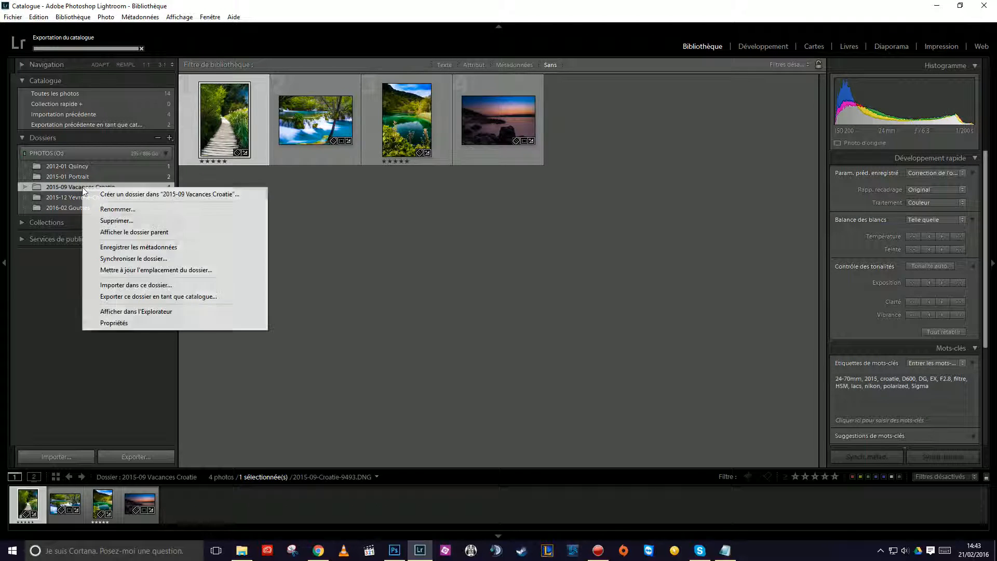
left_click(117, 209)
key("ctrl+c")
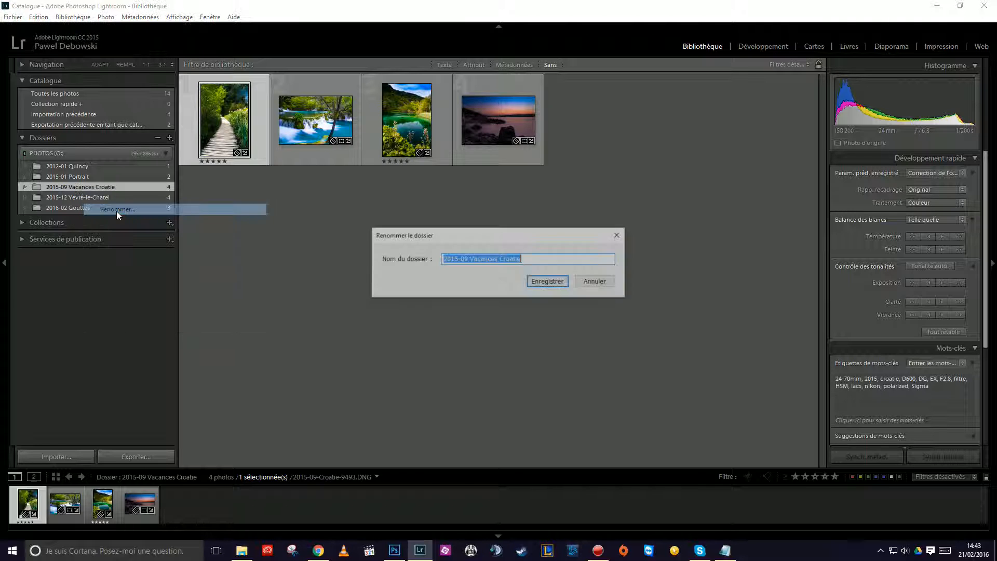
right_click(470, 259)
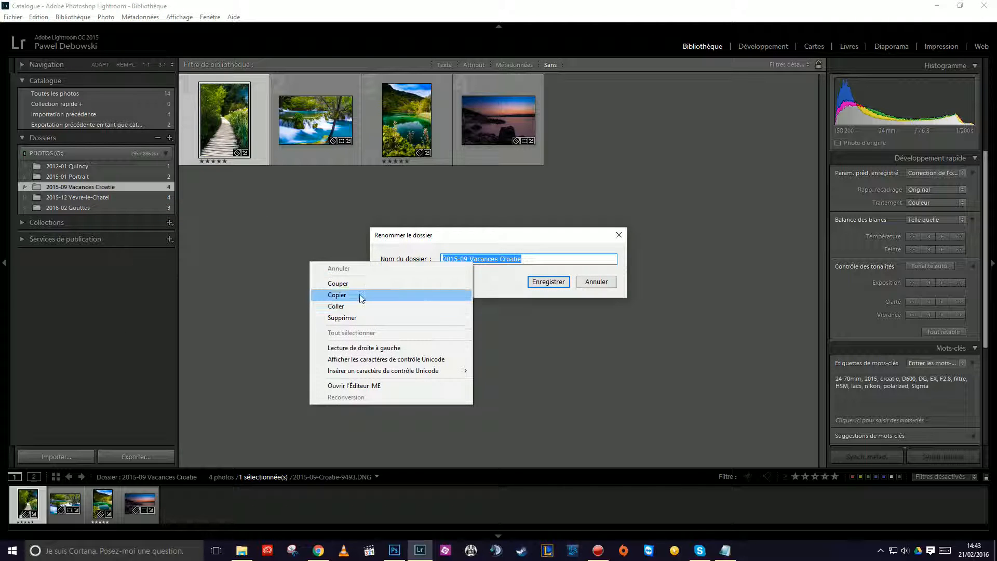
left_click(342, 294)
left_click(595, 282)
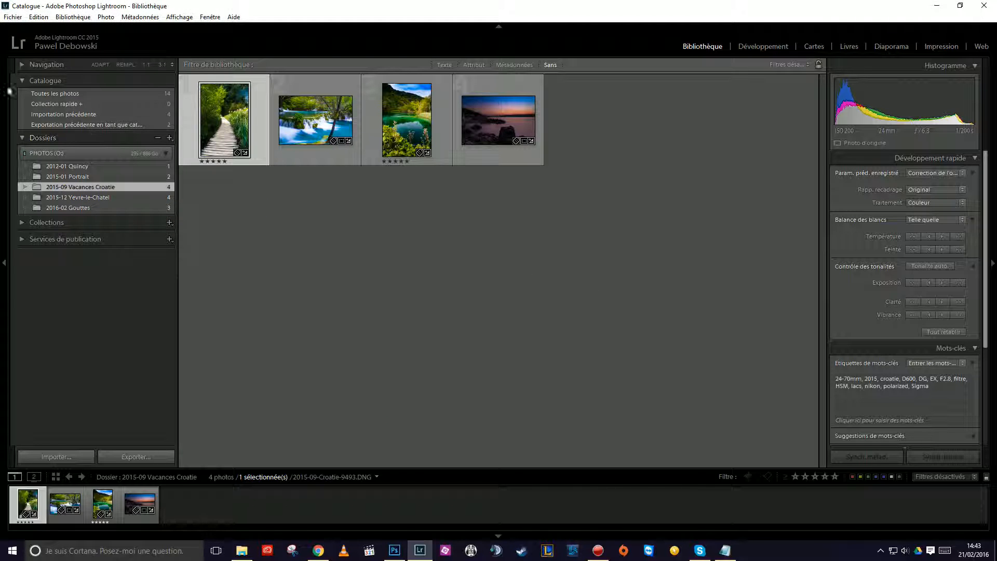
Export the 2015-09 Vacances Croatie folder as a catalogue named 2015-09 Vacances Croatie in Backup_photos.
left_click(12, 17)
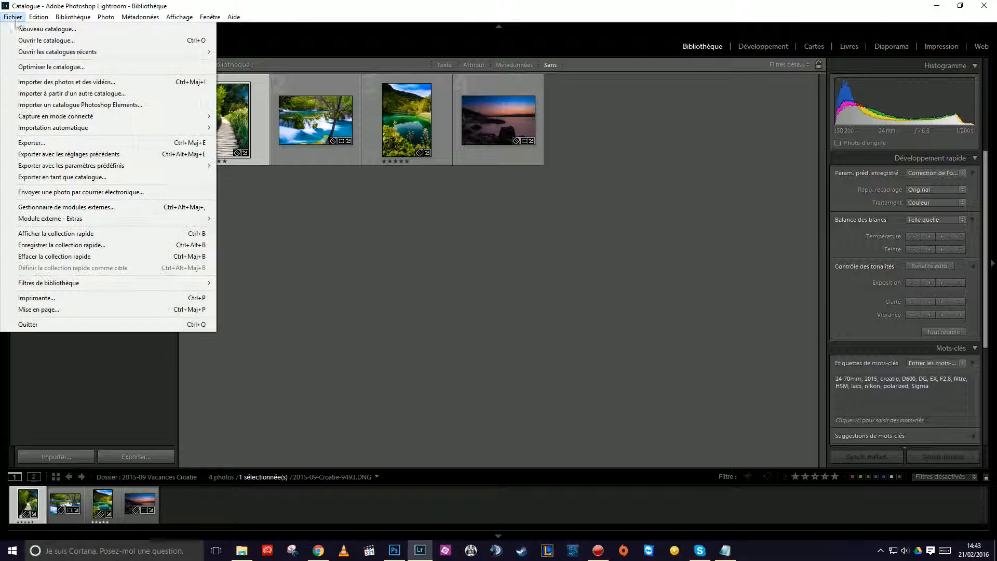
left_click(35, 178)
key("ctrl+v")
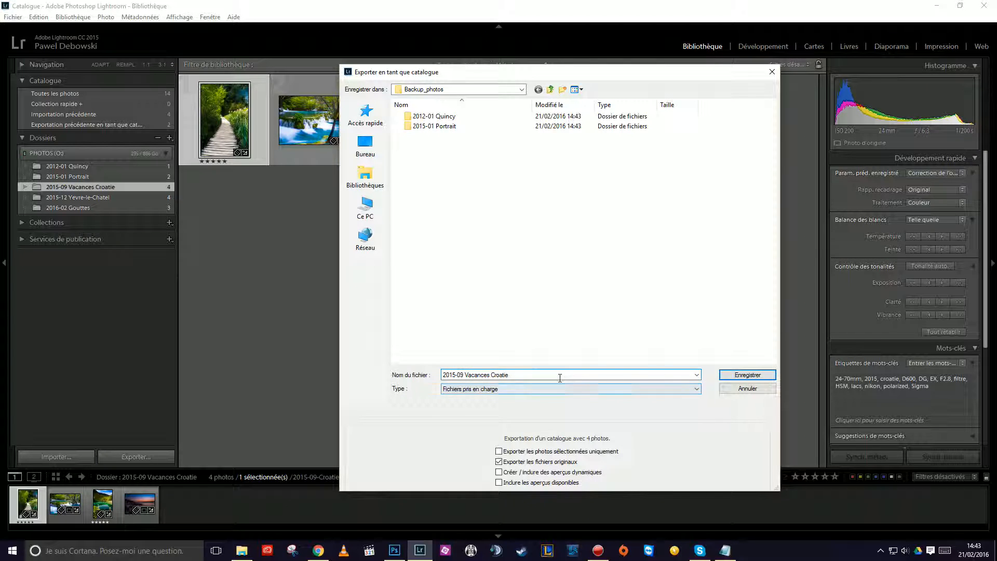
left_click(733, 376)
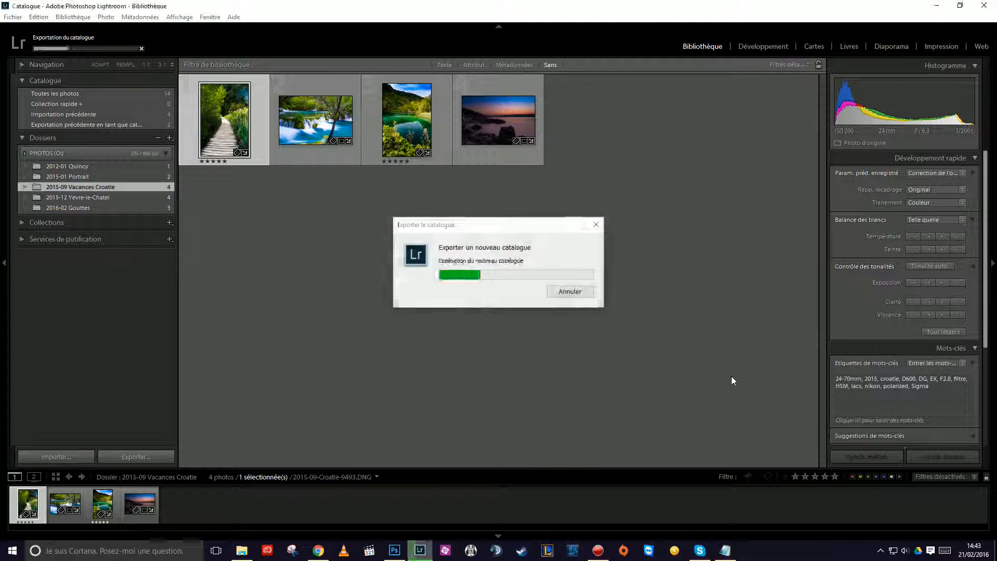
Copy the 2015-12 Yevre-le-Chatel folder's name and export the folder as a catalogue with that name in Backup_photos, including the original files.
left_click(127, 197)
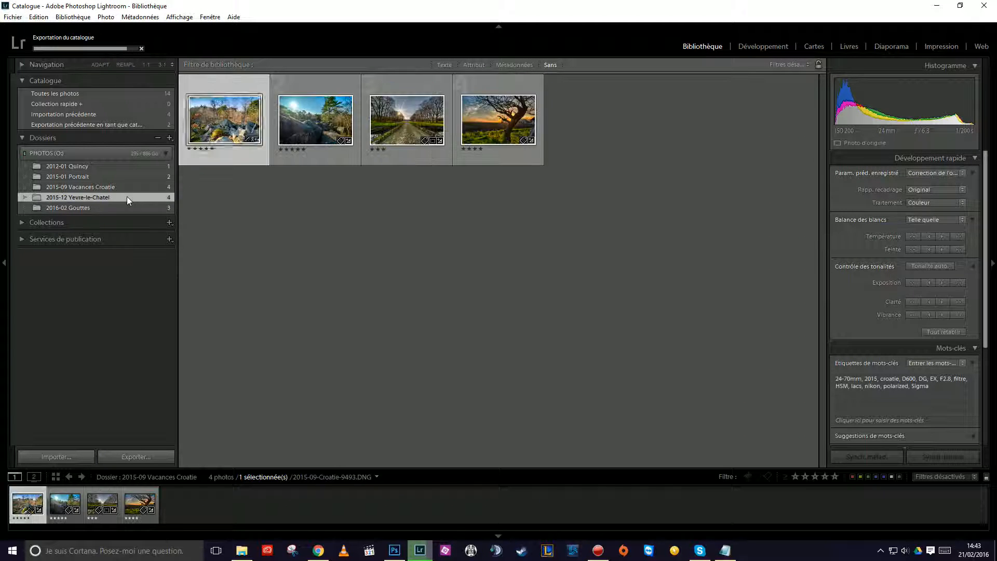
right_click(70, 197)
left_click(105, 218)
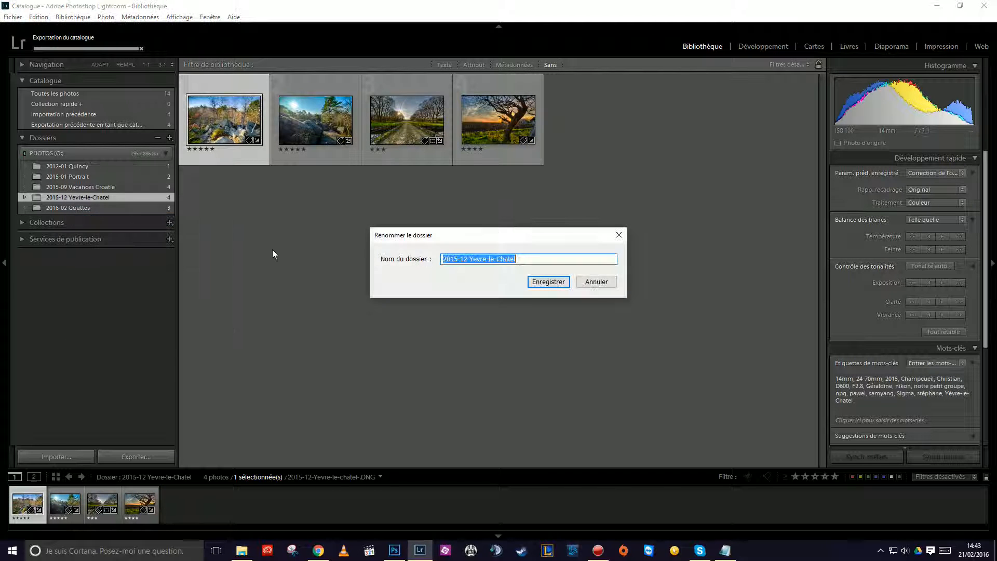
left_click(595, 283)
right_click(84, 198)
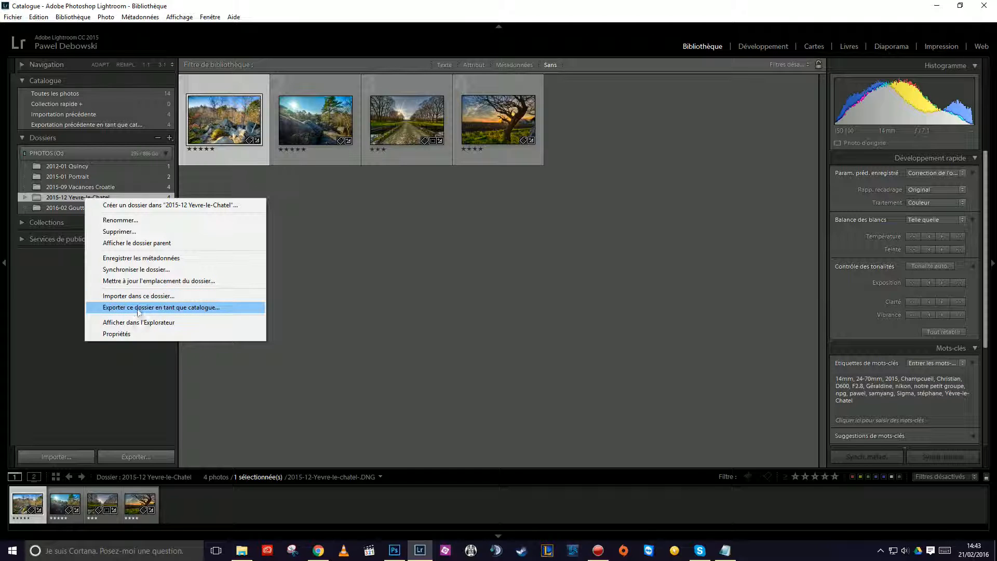
left_click(170, 307)
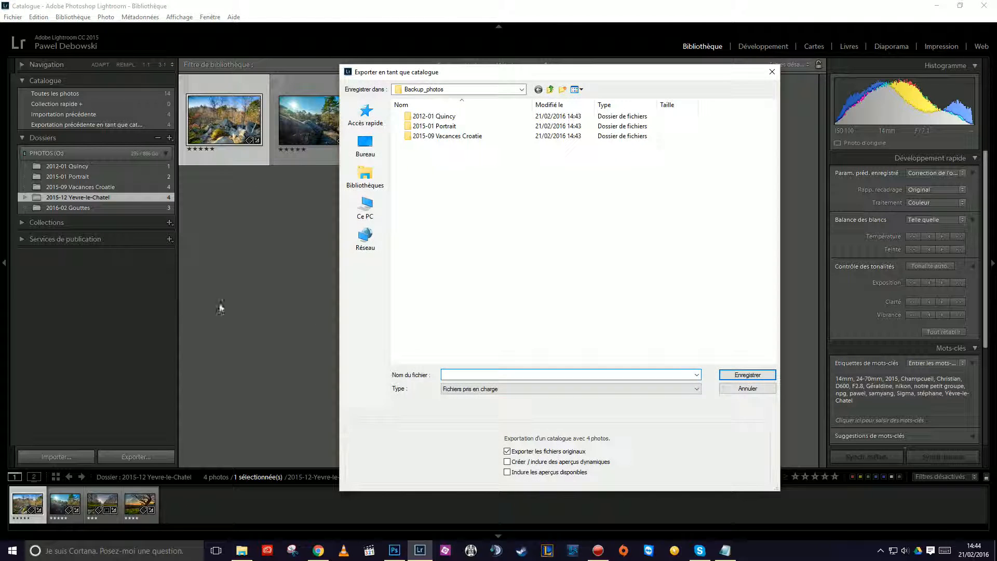
left_click(748, 374)
Export the 2016-02 Gouttes folder as a catalogue named 2016-02 Gouttes in Backup_photos, including the original files.
left_click(69, 209)
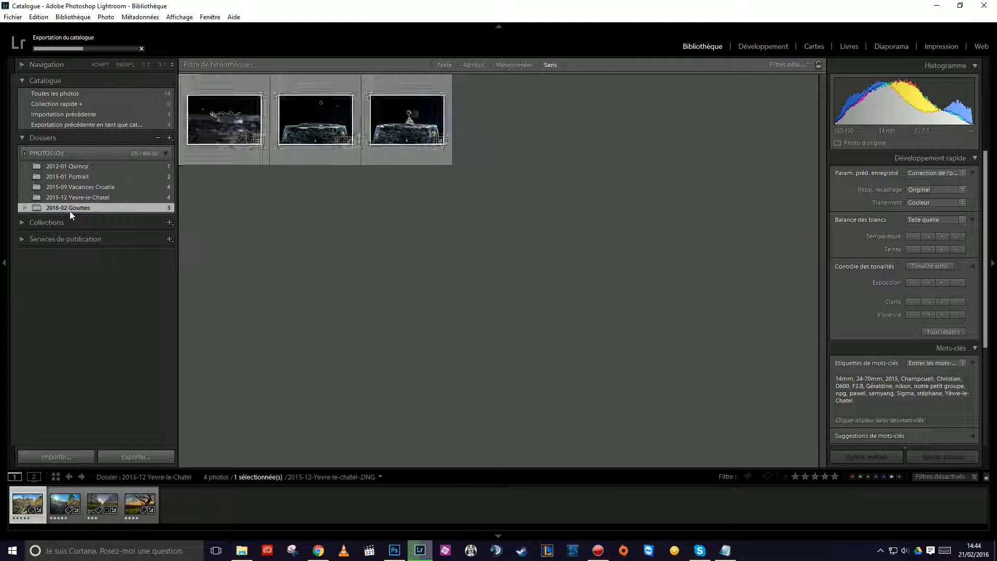
right_click(71, 208)
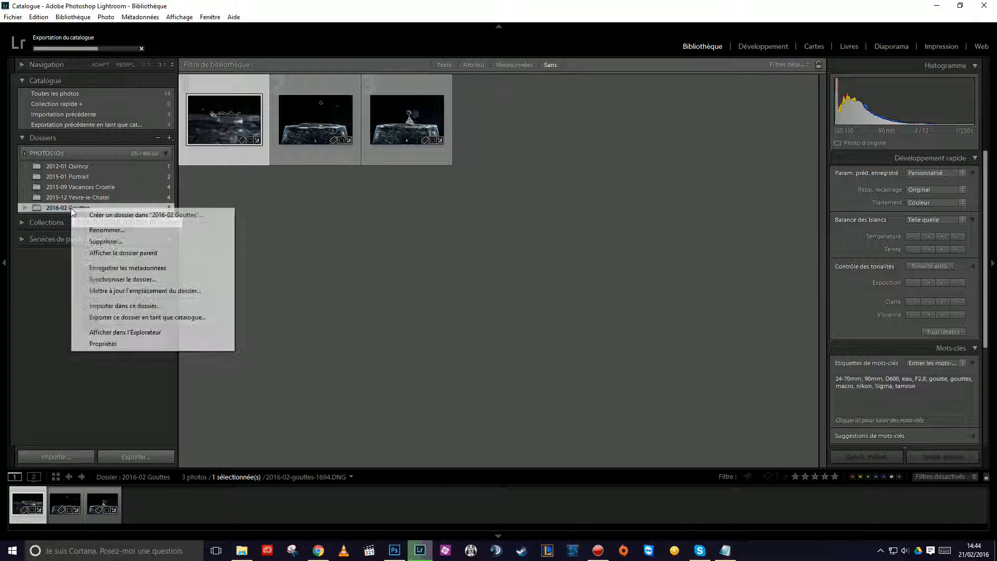
left_click(96, 317)
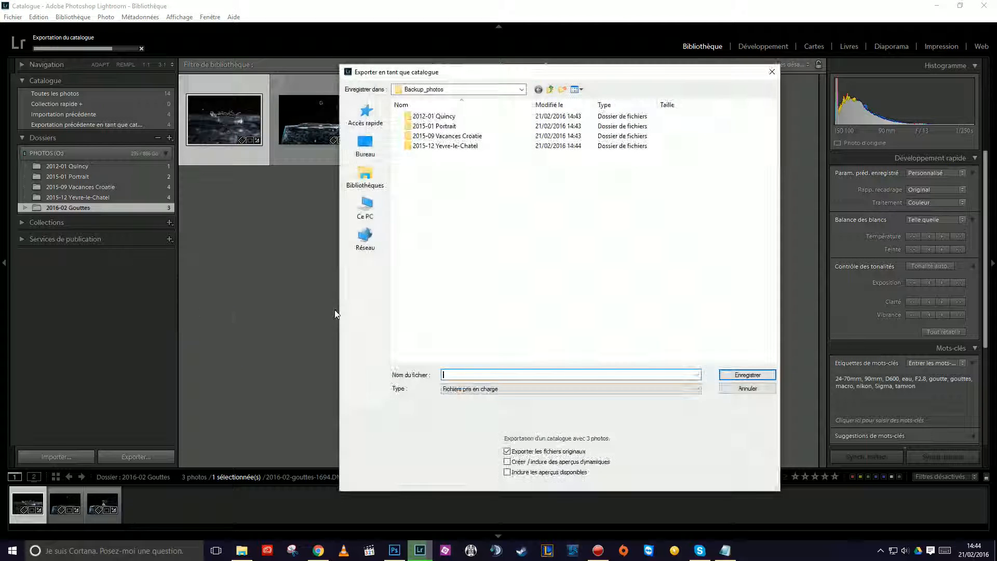
type("2016")
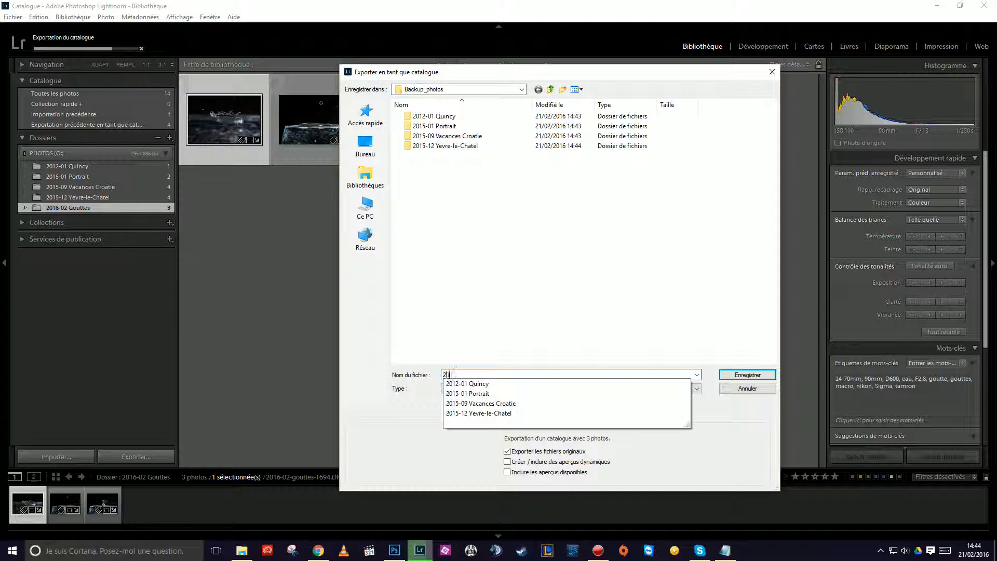
type("-02 Gouttes")
left_click(732, 375)
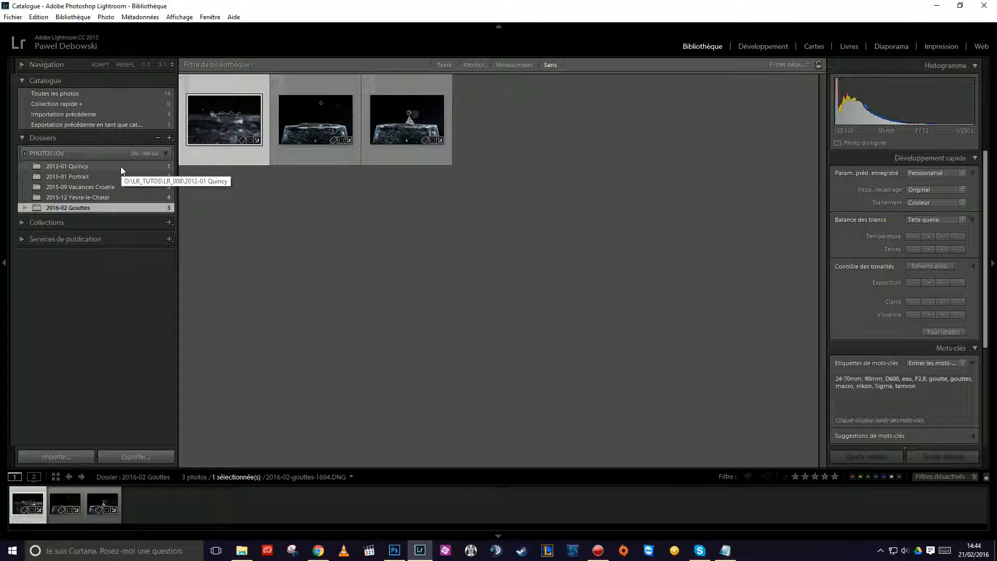
Create a new catalogue named backup_photos inside the Backup_photos folder on the FREECOM HDD (E:) drive.
left_click(290, 198)
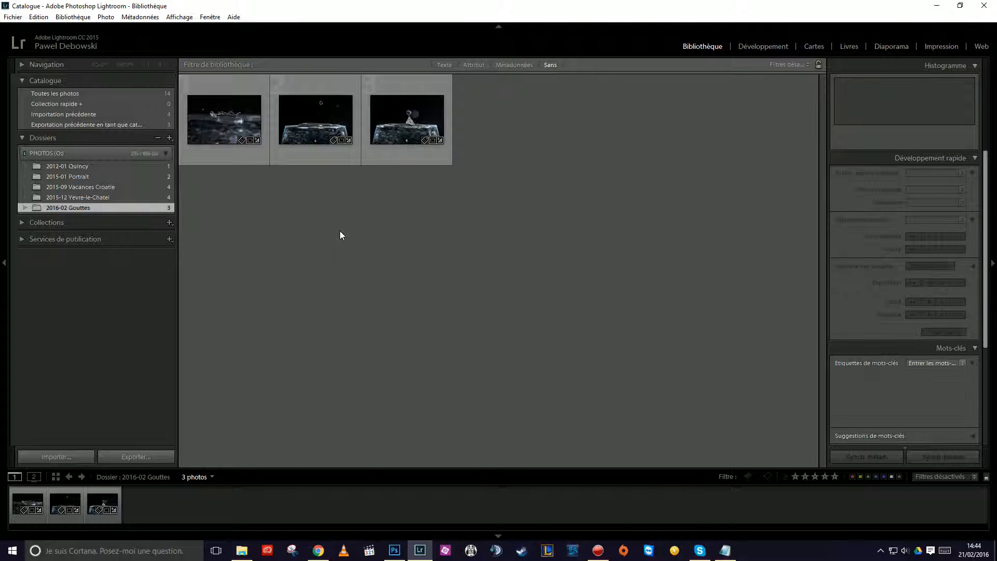
left_click(13, 17)
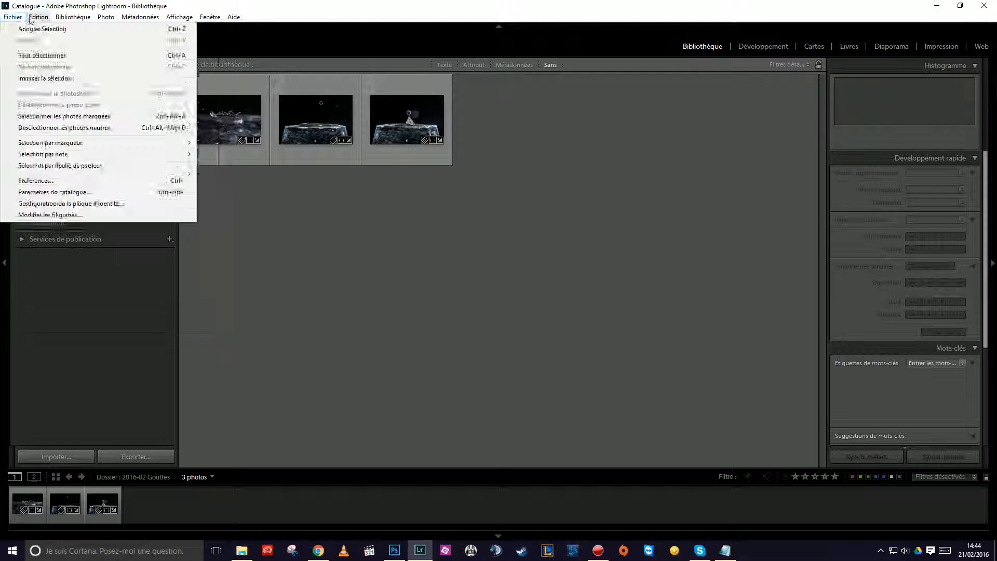
left_click(42, 29)
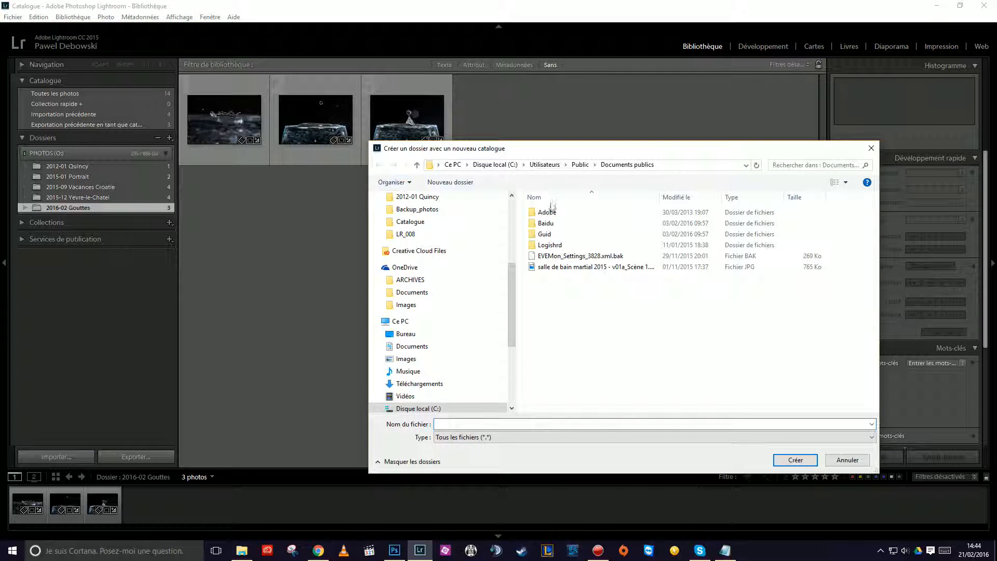
scroll(512, 295, "down", 4)
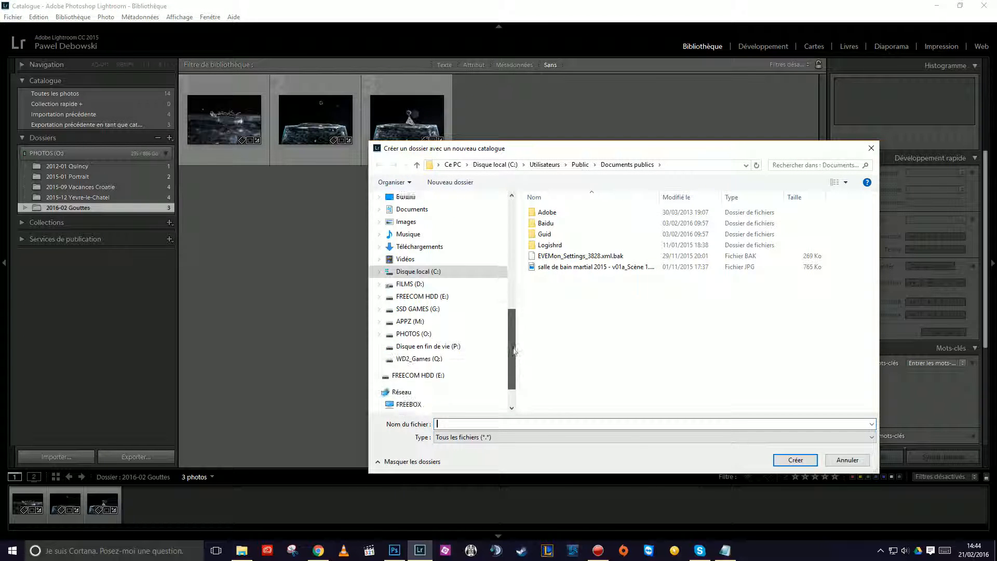
left_click(426, 285)
double_click(600, 221)
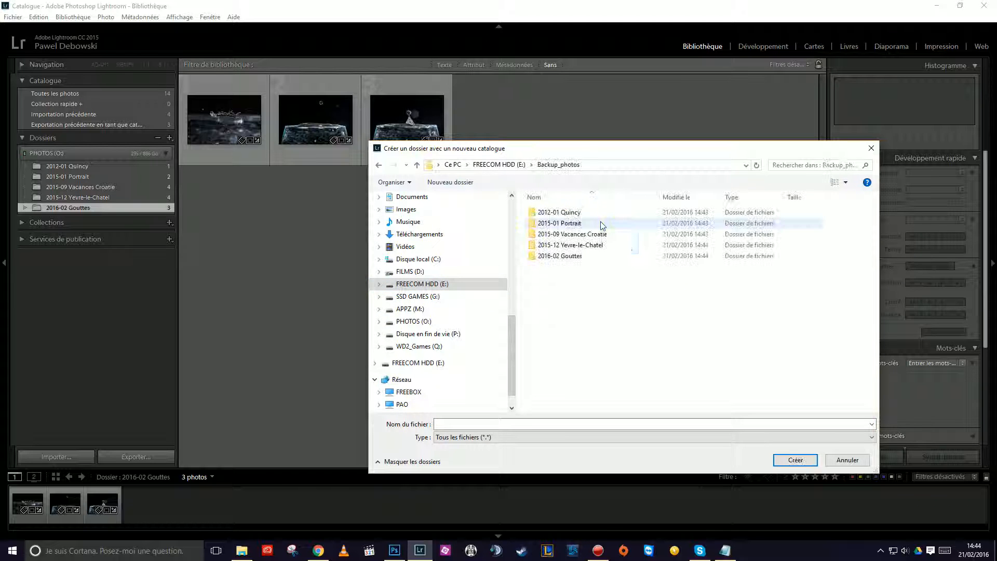
left_click_drag(614, 154, 559, 147)
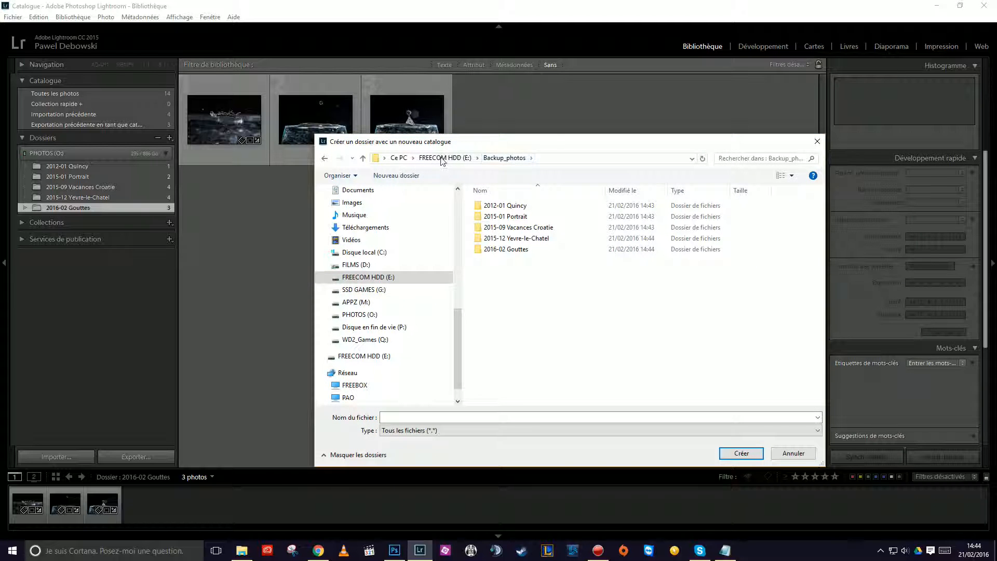
left_click(419, 417)
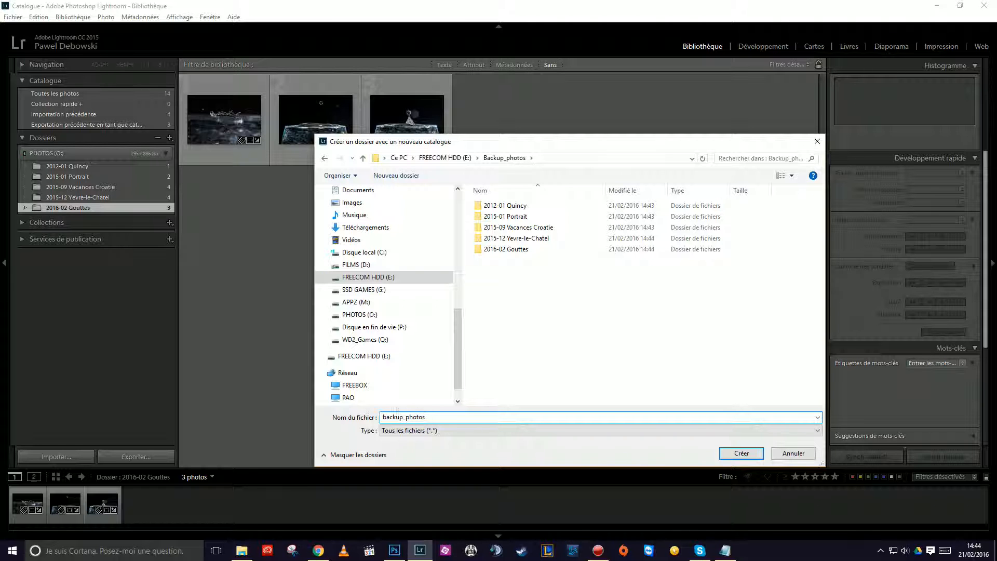
left_click(737, 452)
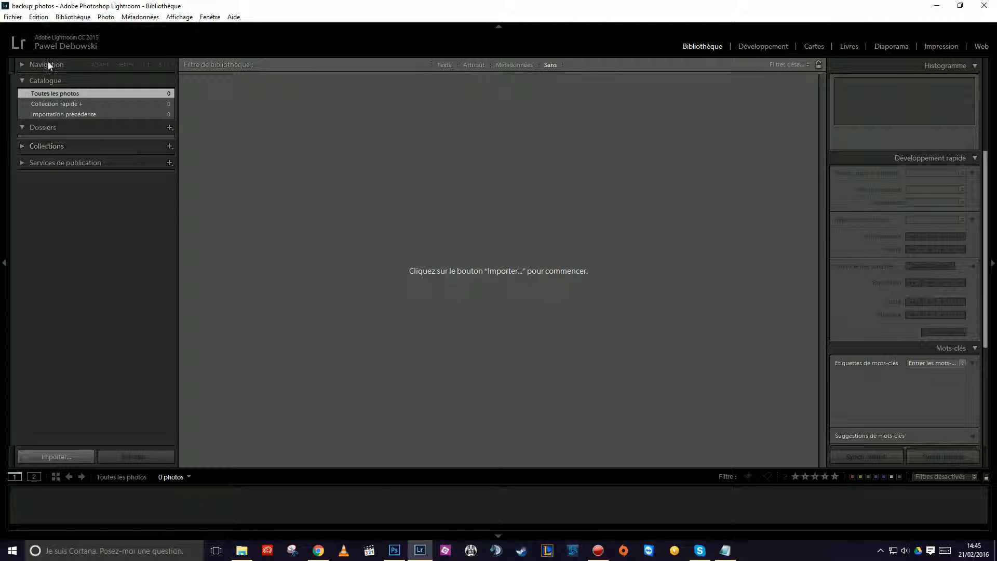
Choose 2012-01 Quincy.lrcat from its folder in Backup_photos as the catalogue to import from.
left_click(12, 17)
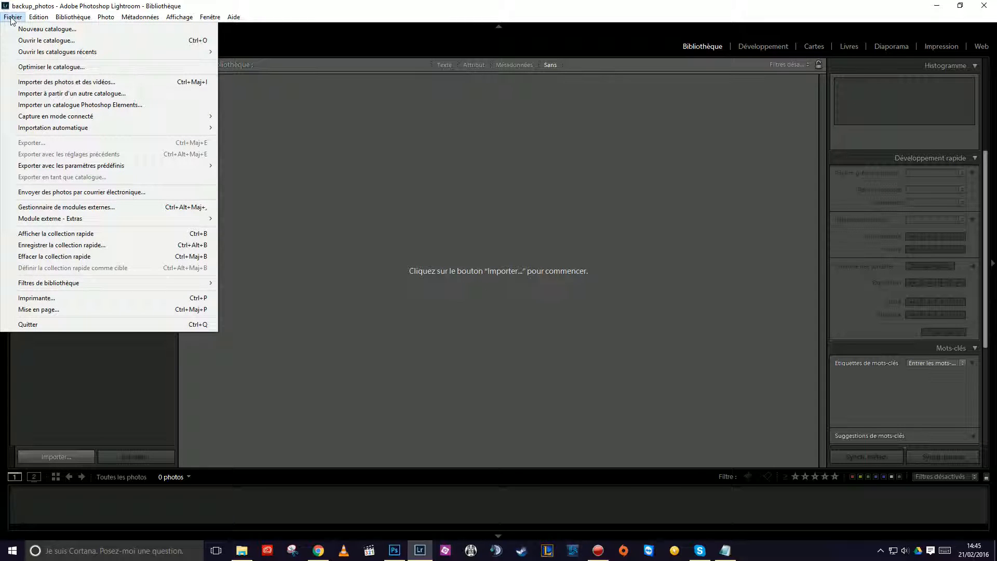
left_click(41, 94)
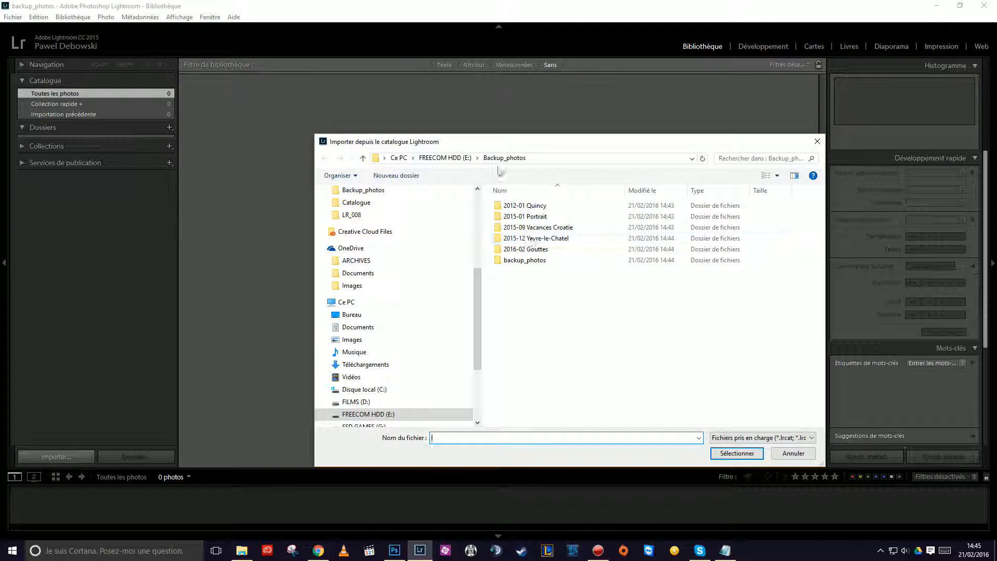
left_click_drag(550, 140, 522, 119)
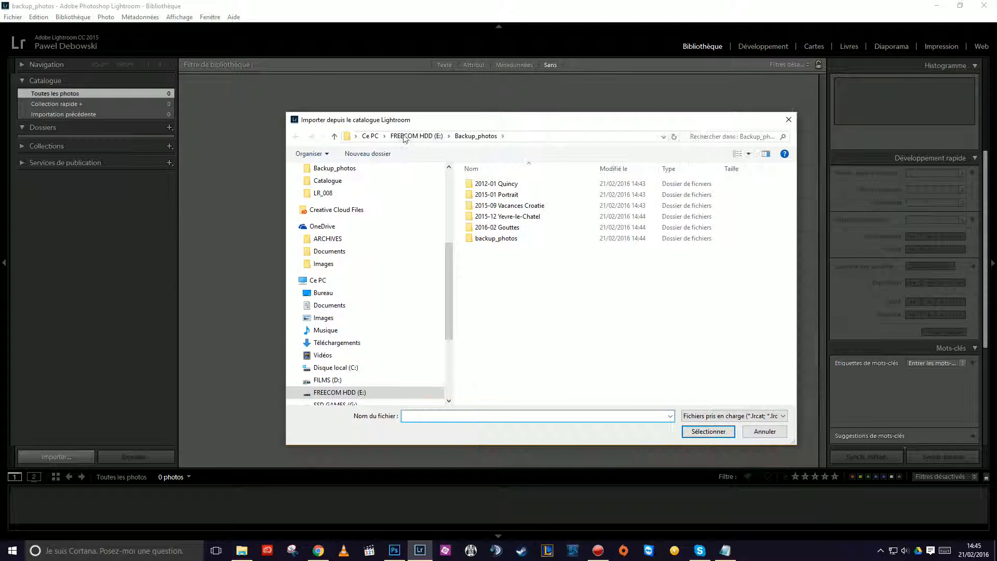
double_click(494, 184)
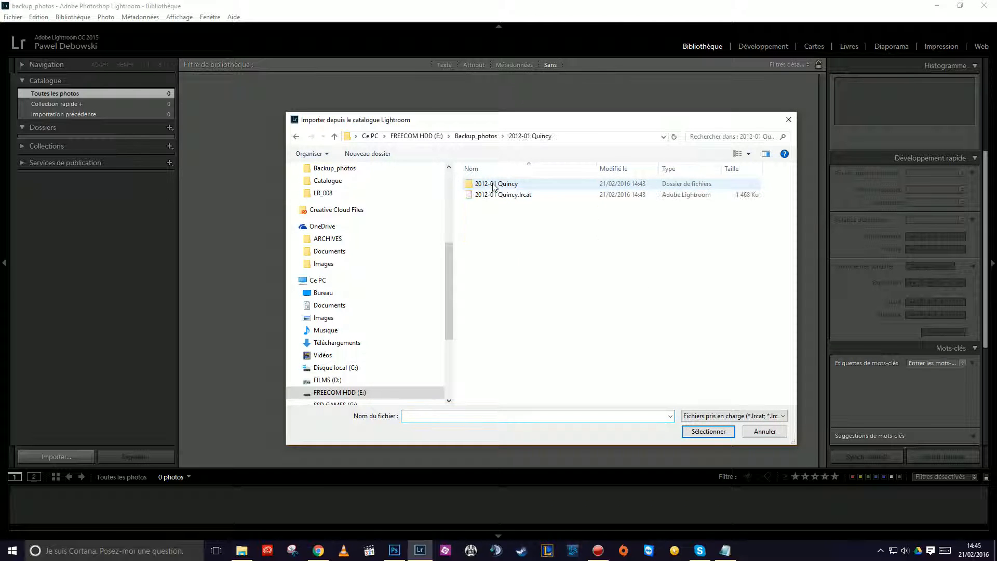
left_click(492, 196)
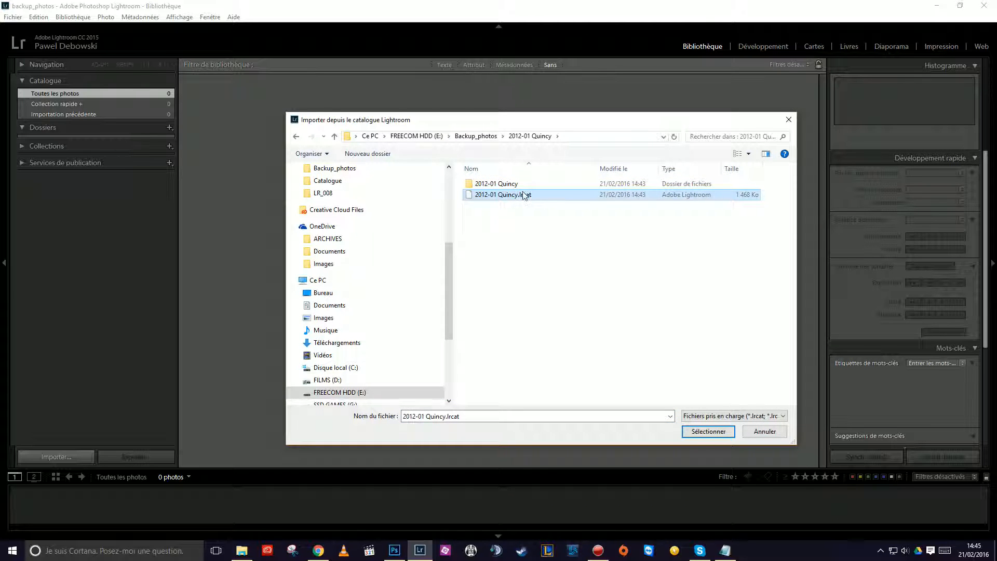
left_click(708, 431)
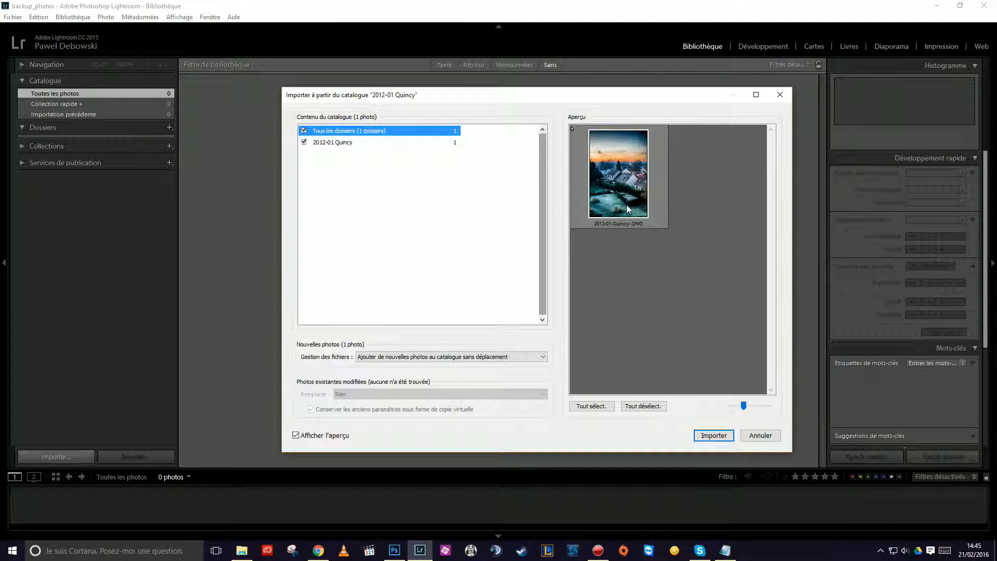
Import the 2012-01 Quincy folder, adding new photos to the catalogue without moving them, and display the imported folder.
left_click(365, 147)
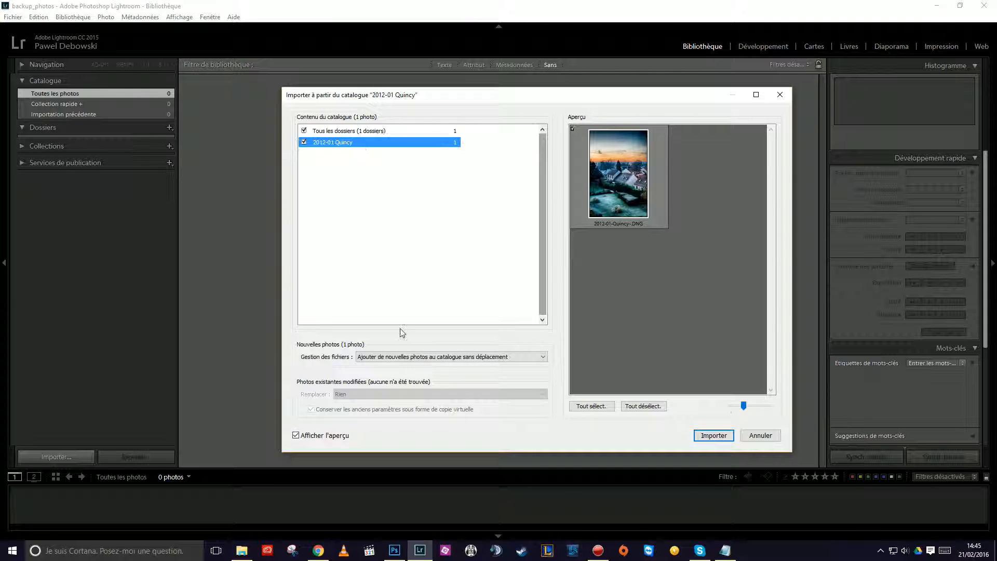
left_click(410, 358)
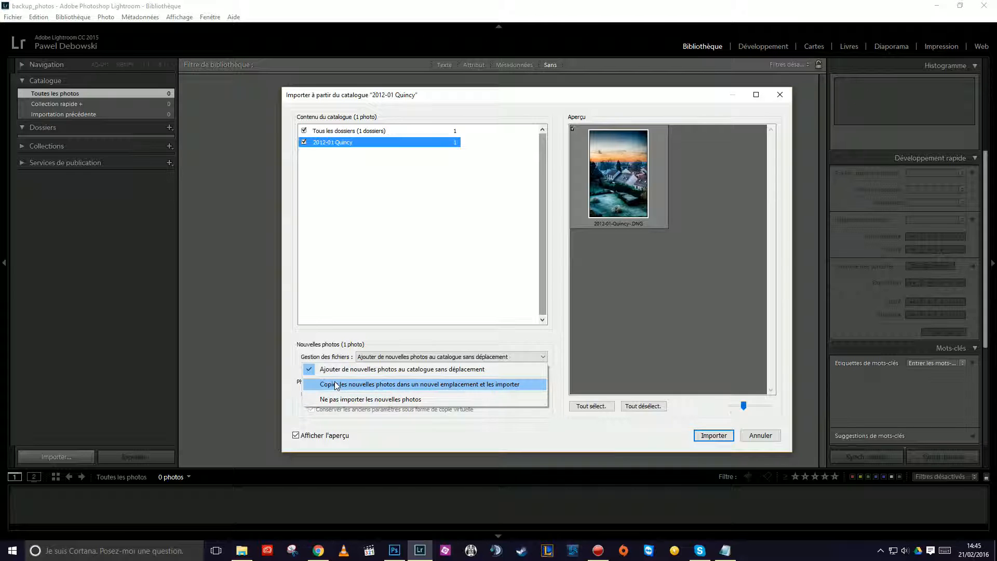
left_click(466, 370)
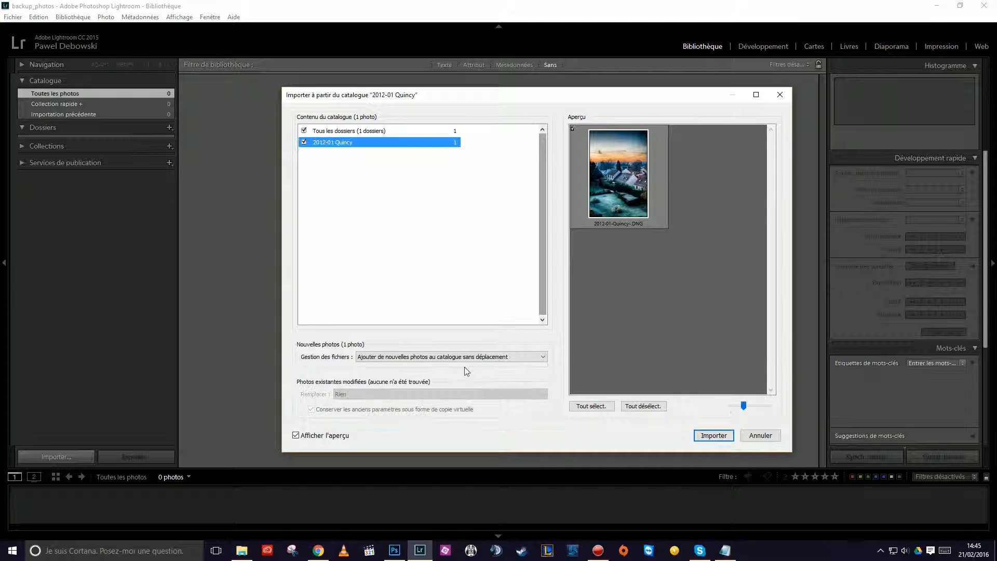
left_click(712, 436)
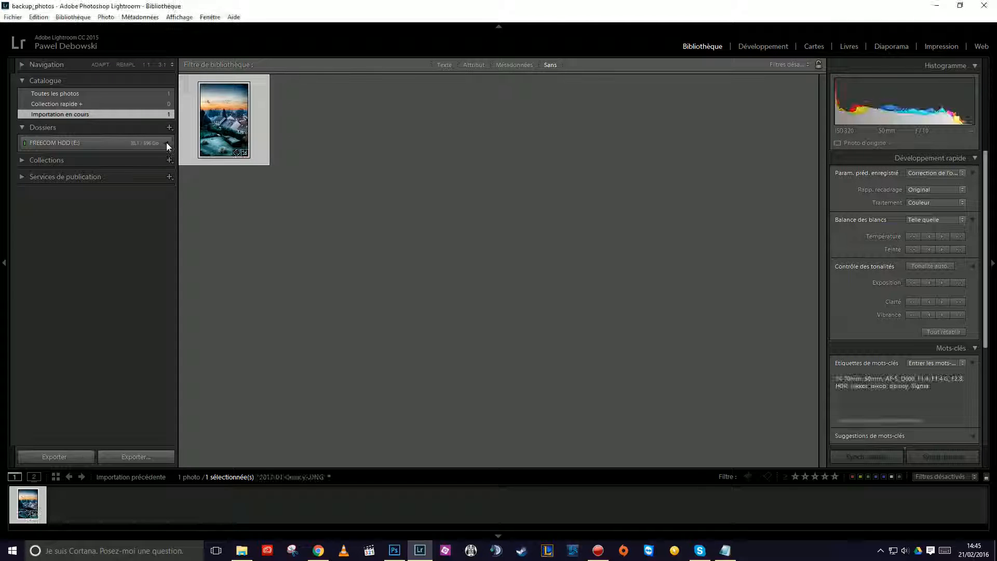
left_click(97, 155)
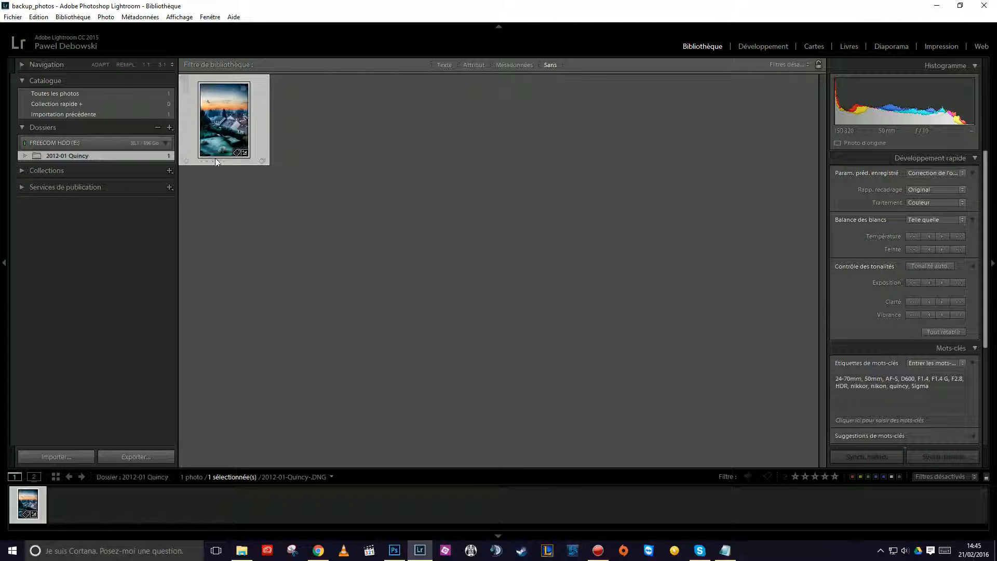
Choose the 2015-01 Portrait catalogue from its folder in Backup_photos as the next catalogue to import from.
left_click(13, 16)
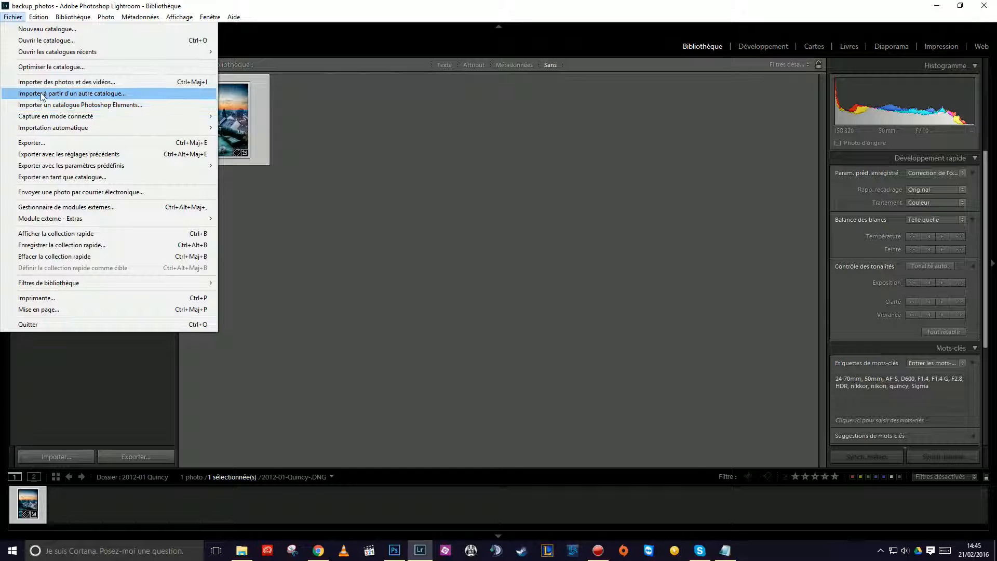
left_click(43, 93)
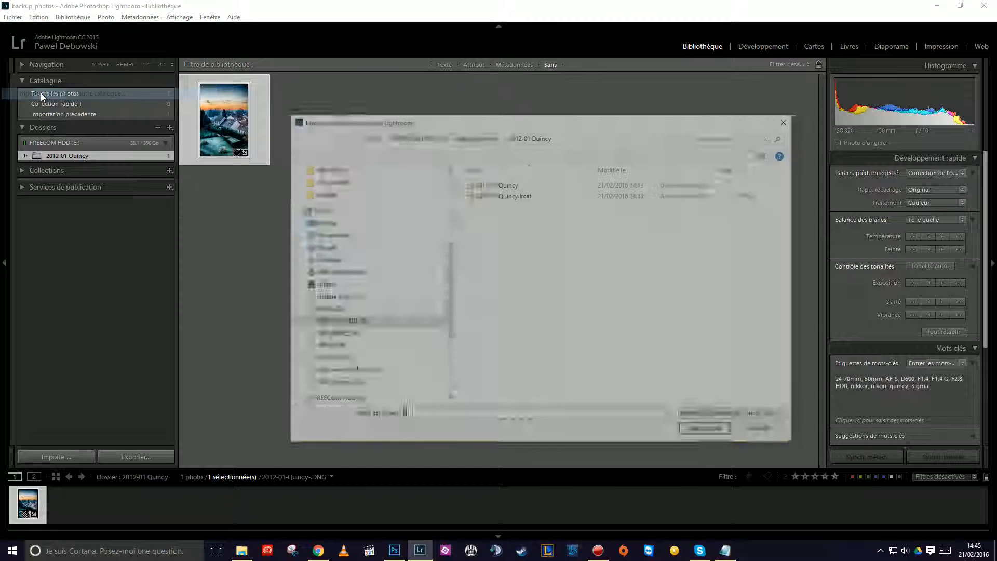
left_click(485, 137)
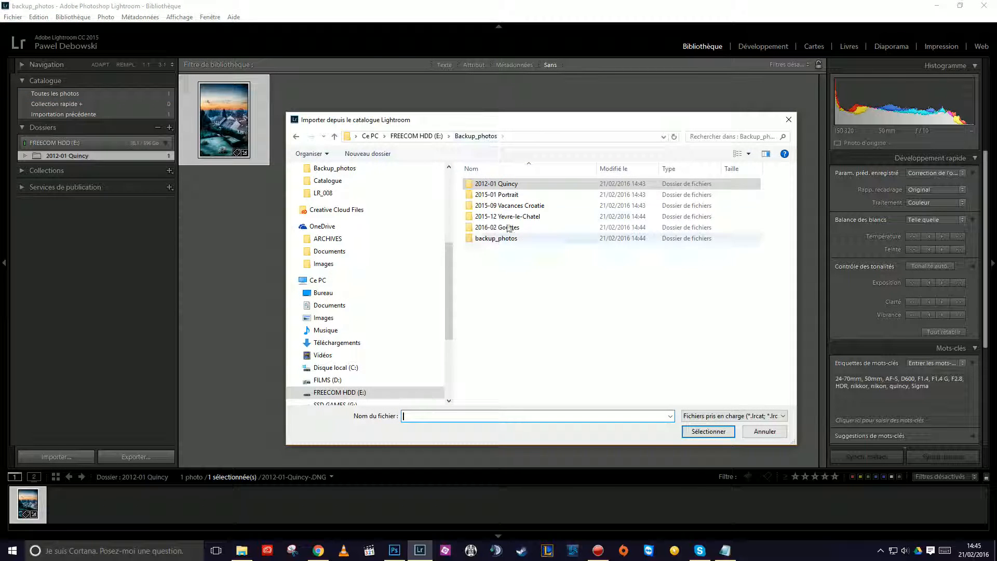
double_click(496, 194)
left_click(503, 195)
left_click(702, 435)
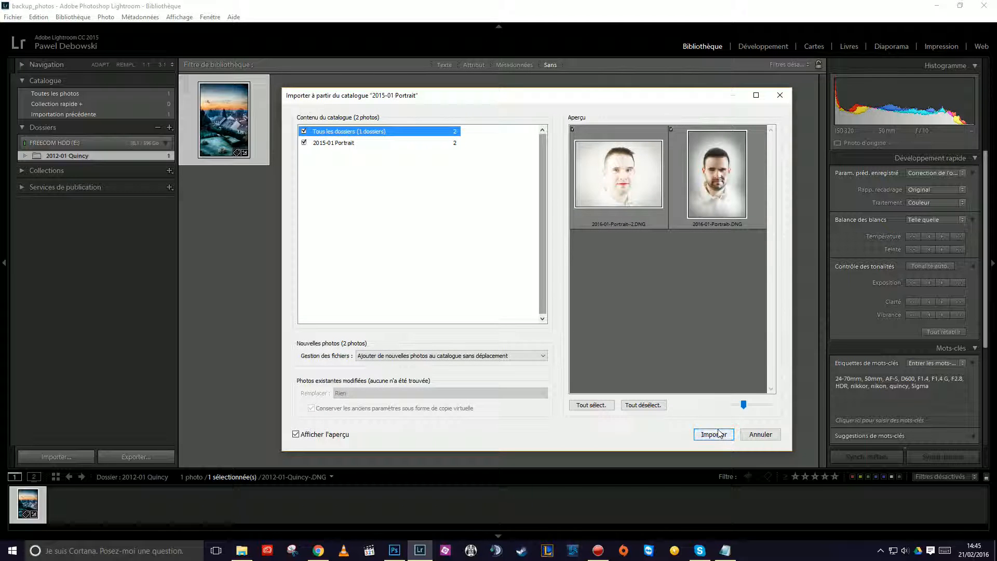
Import the 2015-01 Portrait photos, followed by the 2015-09 Vacances Croatie catalogue from Backup_photos, adding new photos without moving them.
left_click(713, 434)
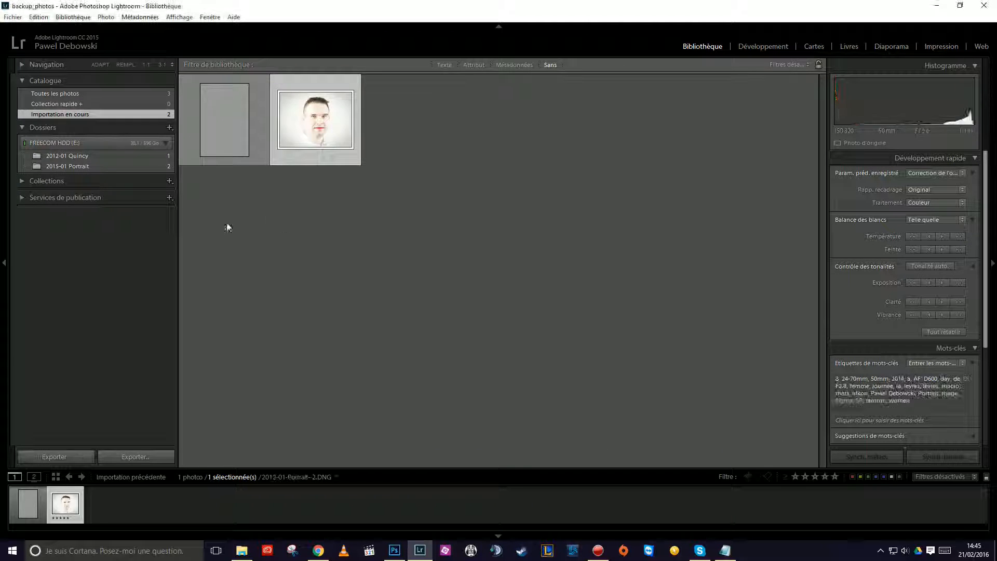
left_click(12, 17)
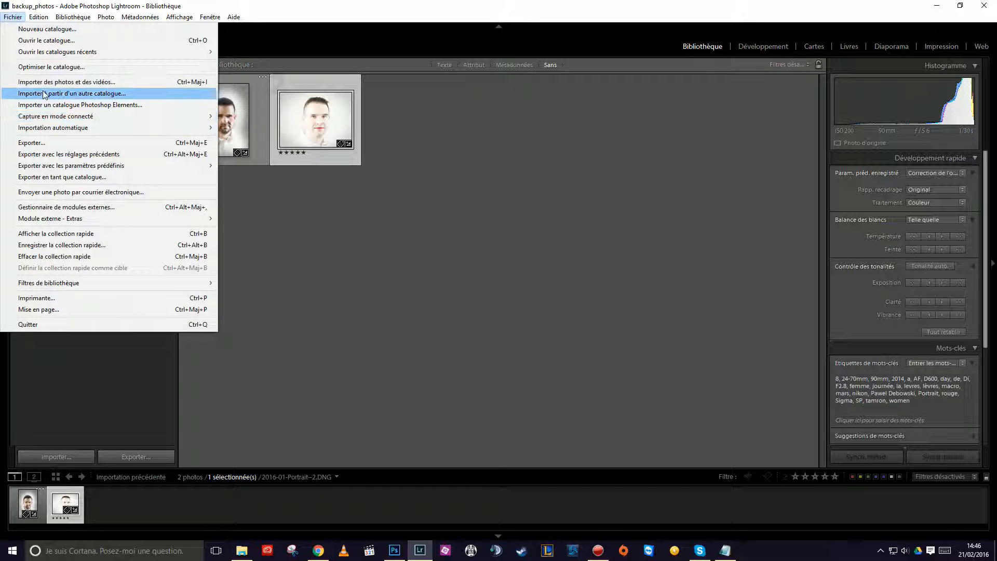
left_click(48, 94)
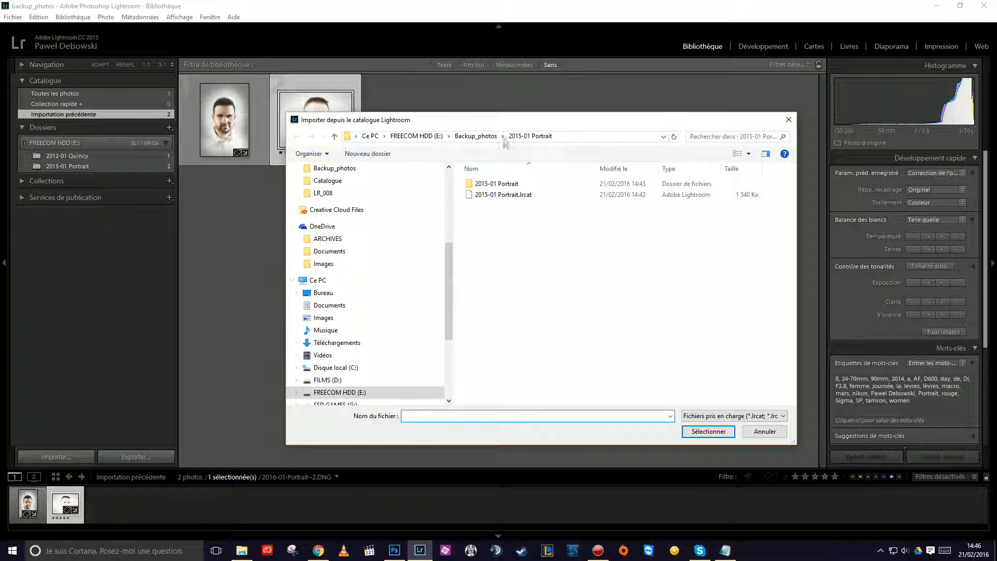
left_click(476, 137)
double_click(500, 206)
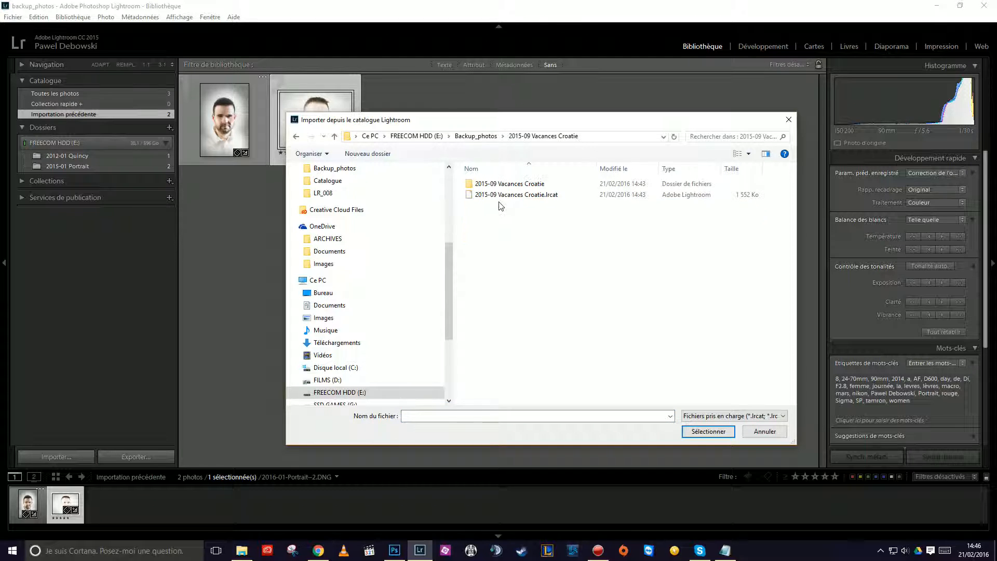
left_click(514, 195)
left_click(706, 431)
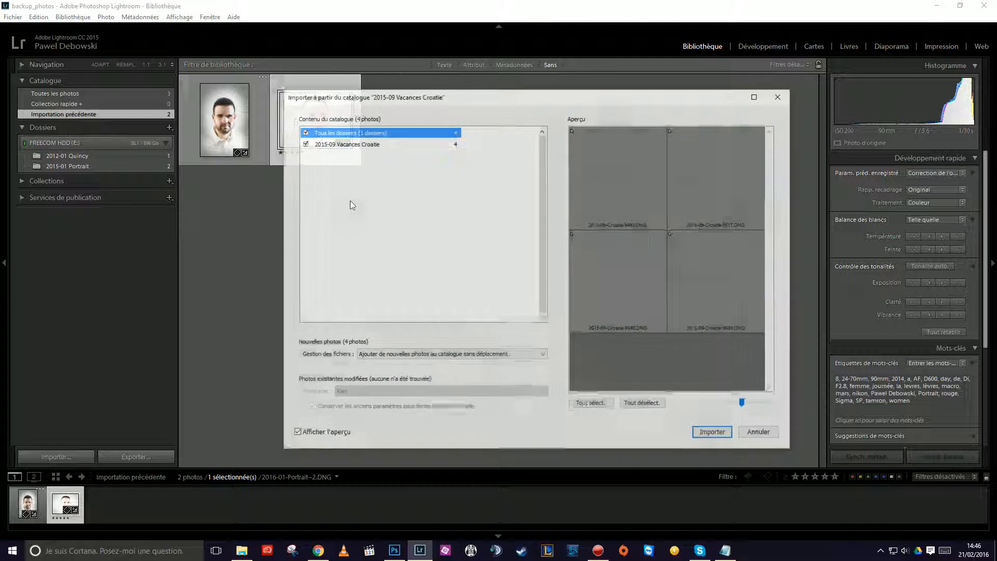
left_click(712, 431)
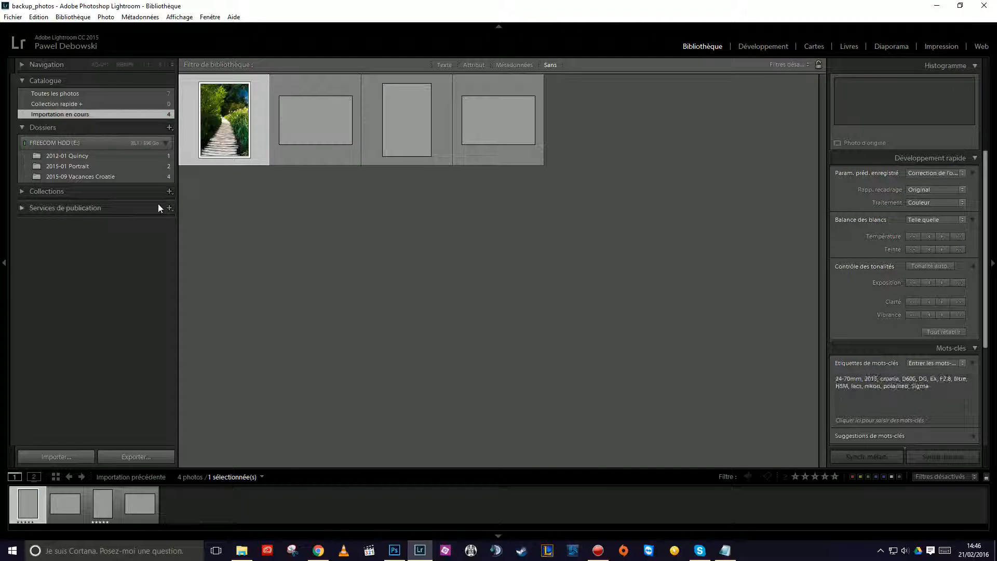
Import the 2015-12 Yevre-le-Chatel catalogue from its folder in Backup_photos, adding its photos without moving them.
left_click(13, 17)
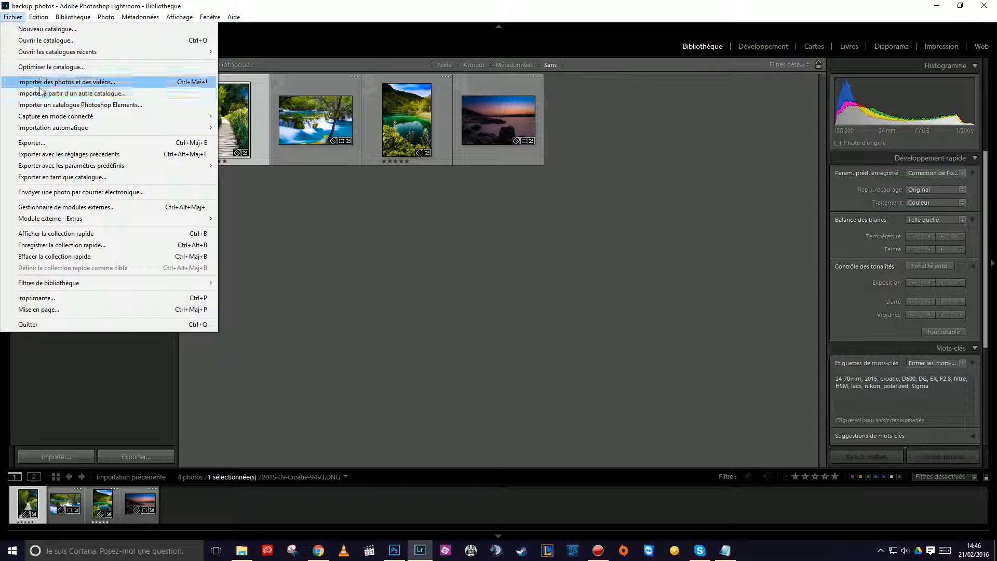
left_click(42, 93)
double_click(510, 217)
left_click(506, 195)
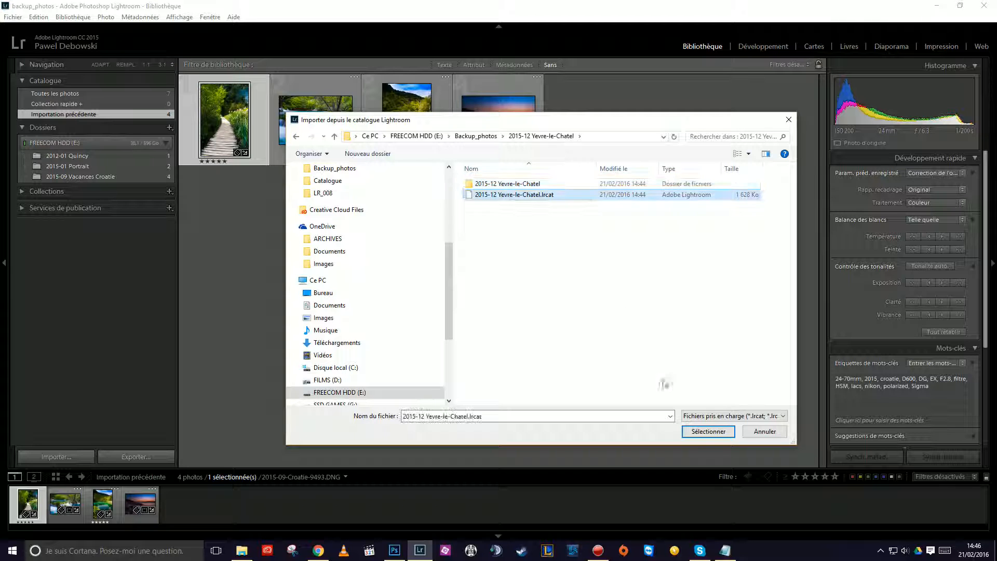
left_click(702, 437)
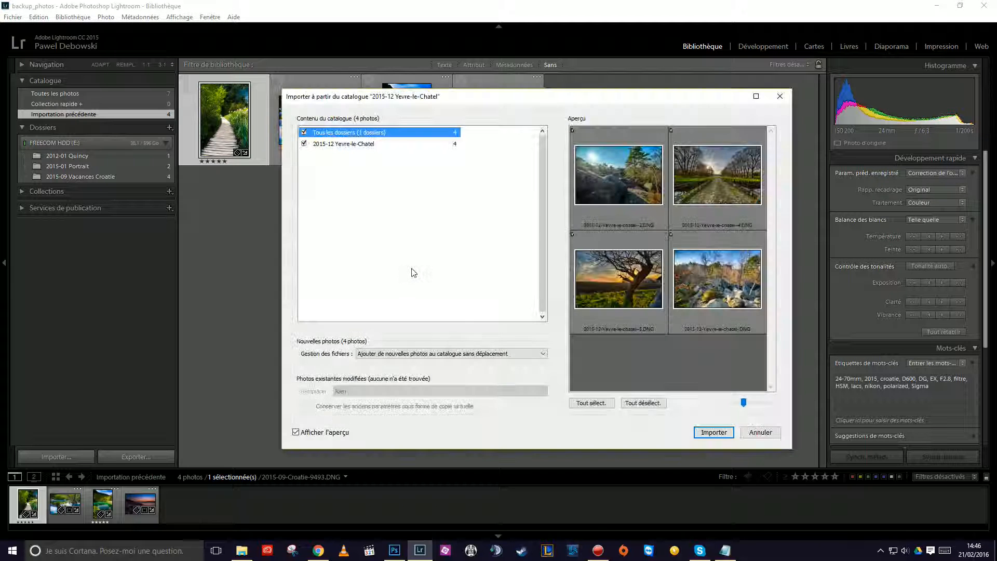
left_click(712, 432)
Import the 2016-02 Gouttes catalogue from its folder in Backup_photos into the current catalogue.
left_click(13, 17)
left_click(78, 94)
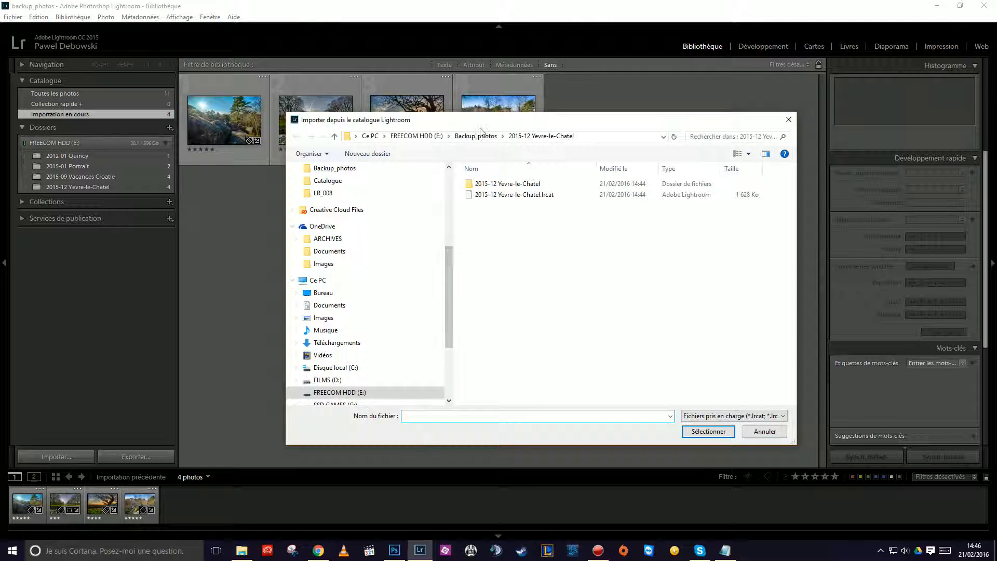
left_click(476, 136)
double_click(507, 227)
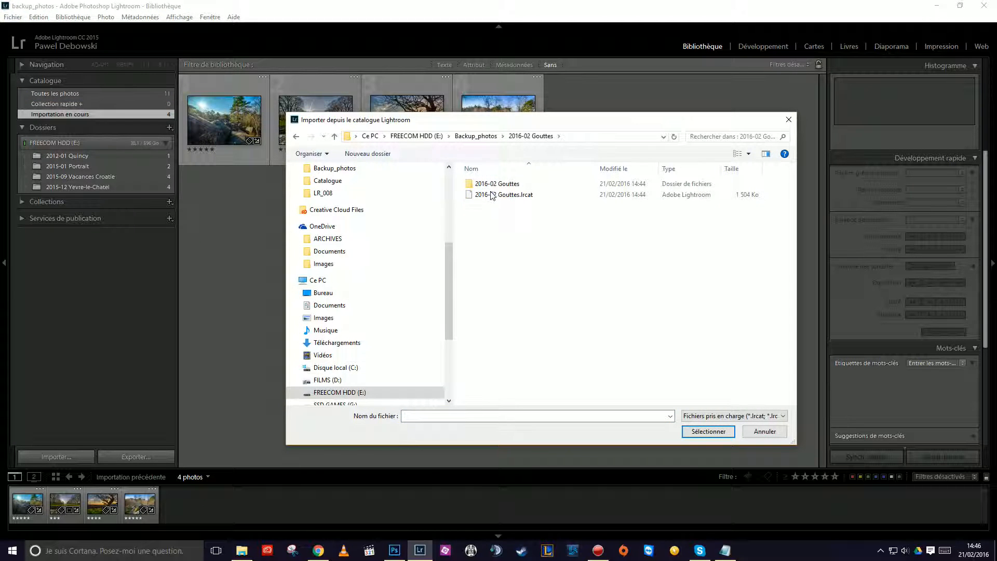
left_click(492, 196)
left_click(707, 431)
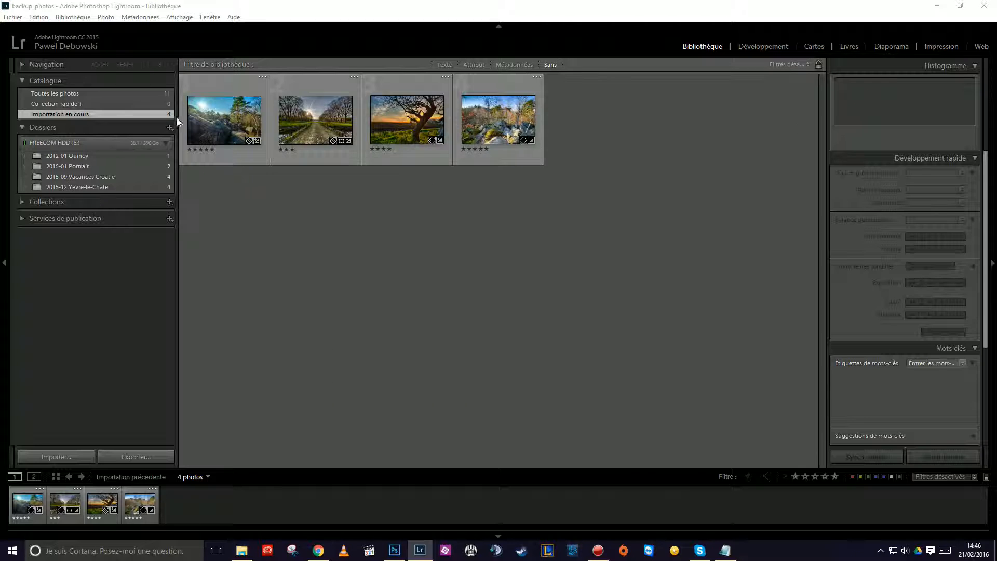
left_click(715, 434)
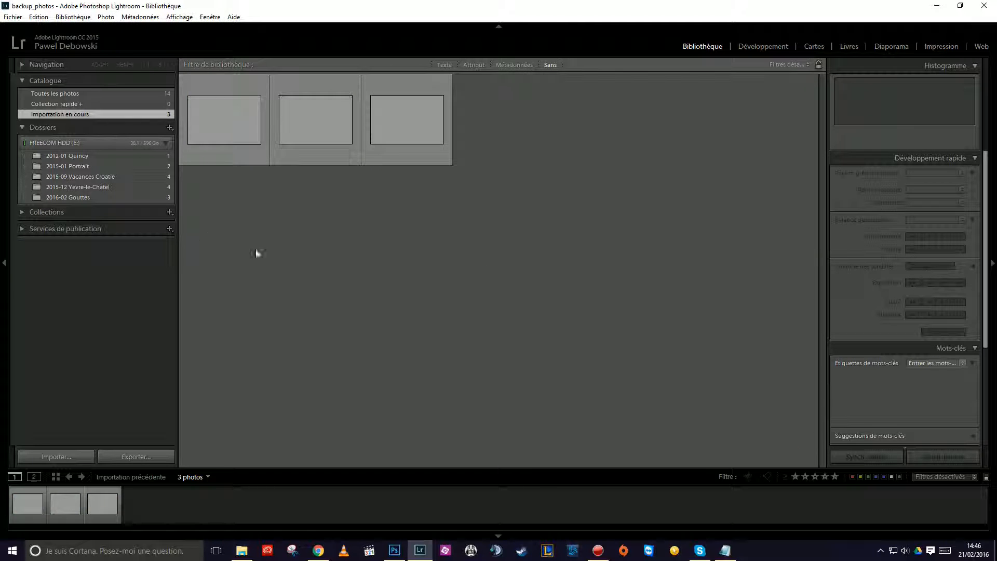
Display the photos of all folders from 2012-01 Quincy to 2016-02 Gouttes together, and after that 2012-01 Quincy alone.
left_click(74, 156)
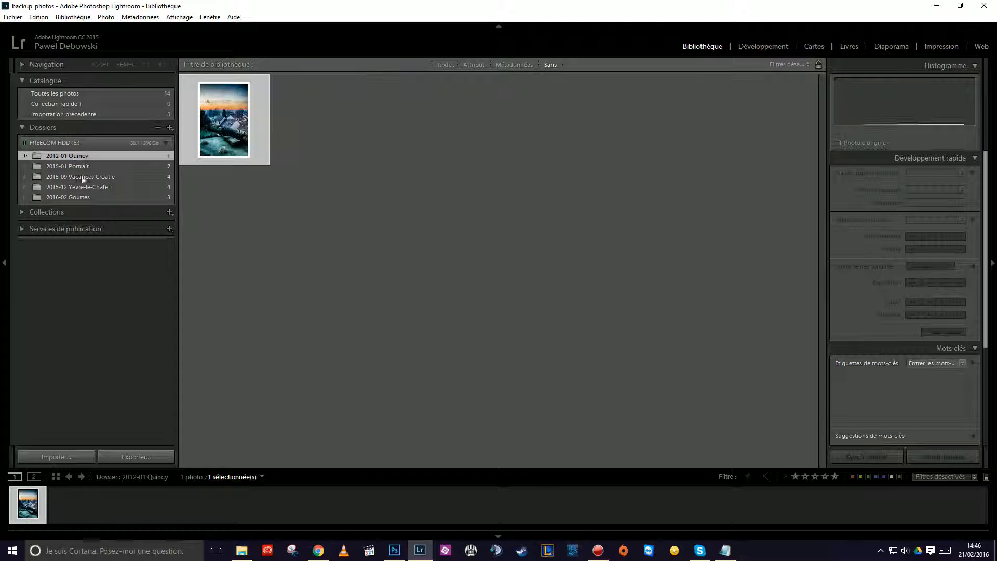
left_click(71, 197, "shift")
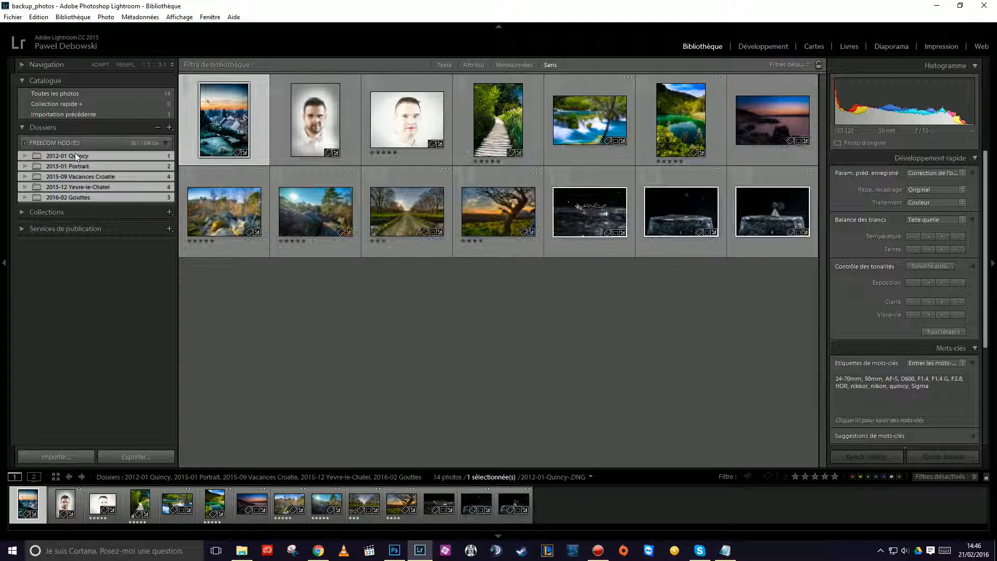
left_click(75, 153)
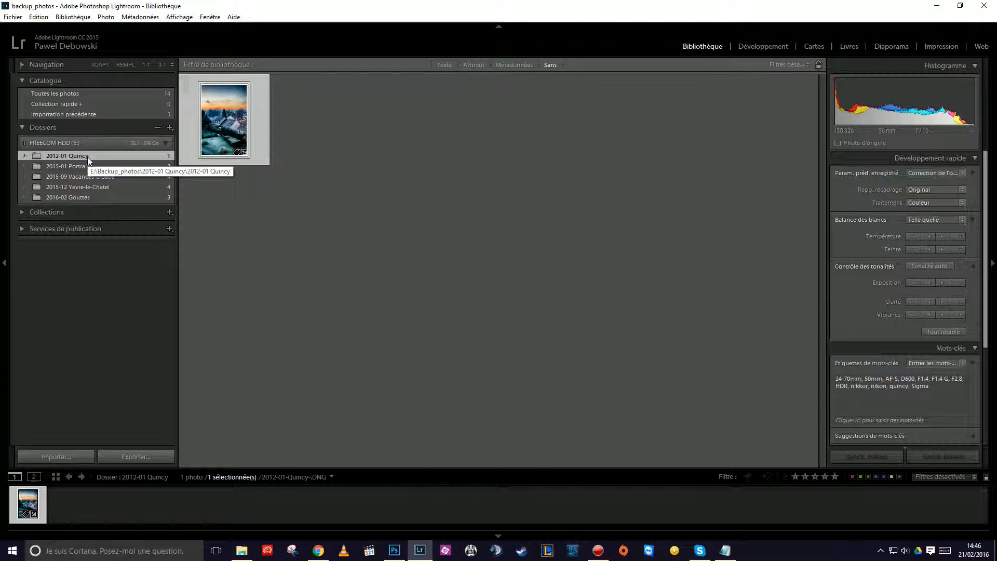
Show the 2012-01 Quincy folder in Windows Explorer and examine its catalogue file and DNG photo inside Backup_photos.
right_click(88, 157)
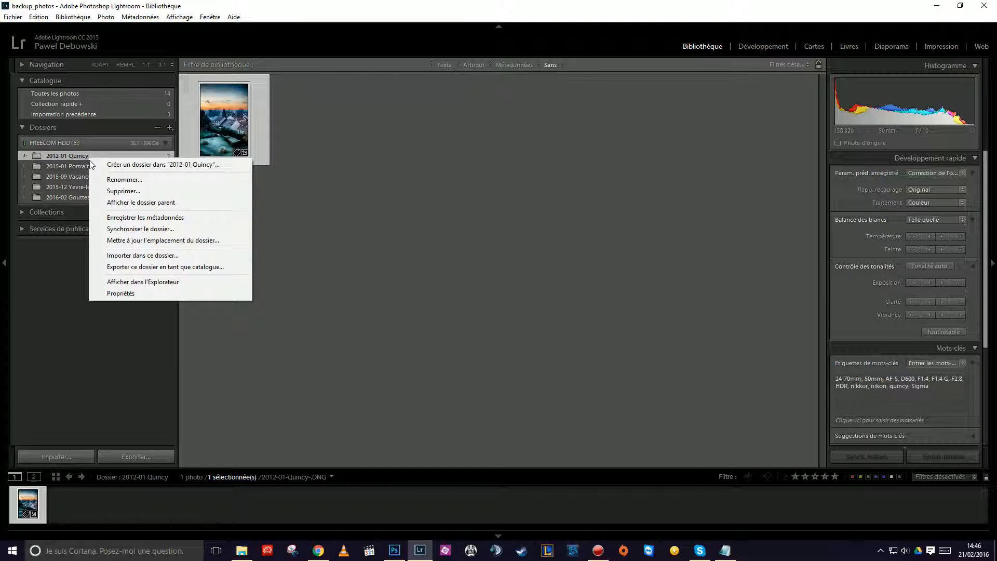
left_click(145, 286)
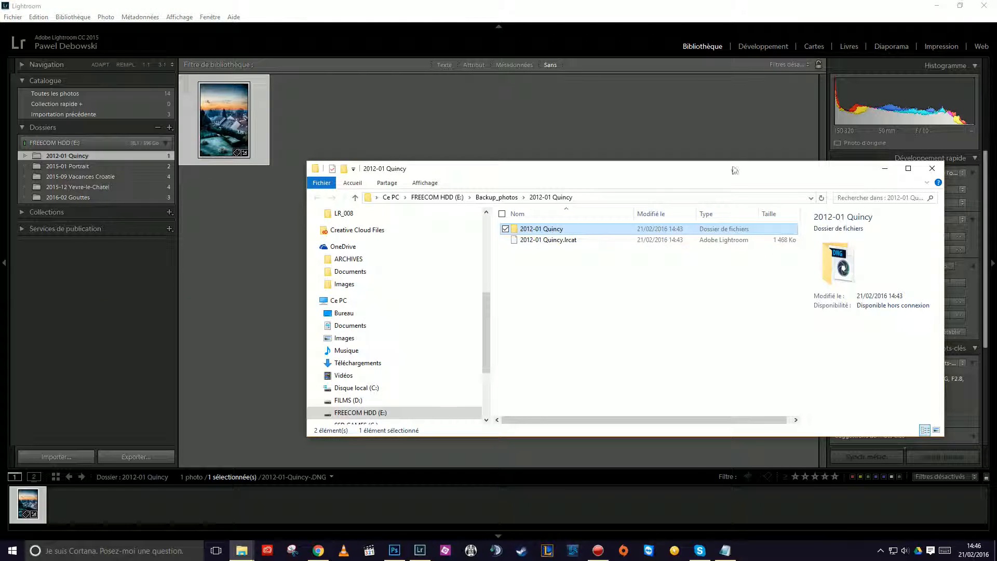
left_click_drag(576, 176, 545, 168)
left_click(465, 189)
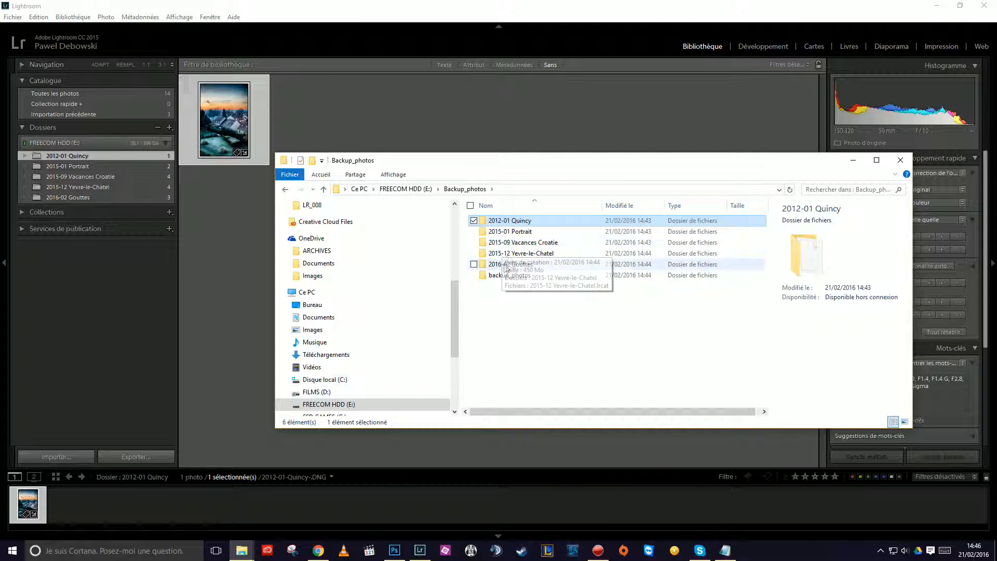
double_click(508, 221)
left_click(503, 237)
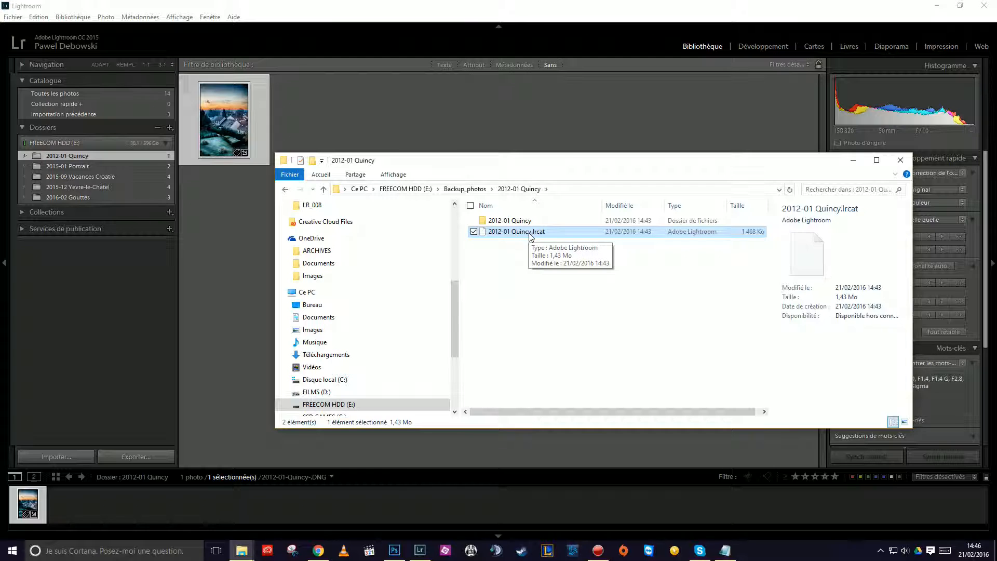
double_click(497, 220)
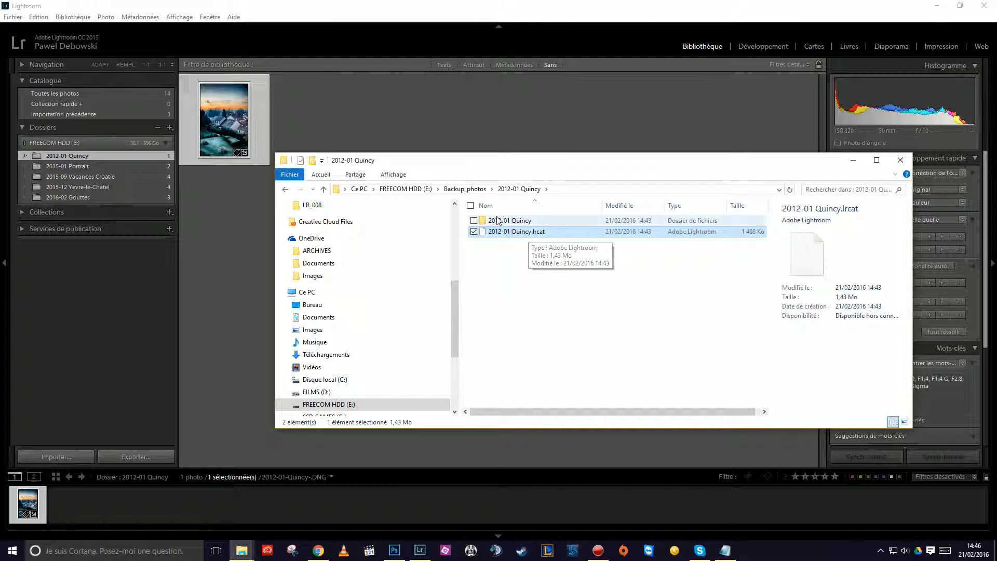
left_click(505, 243)
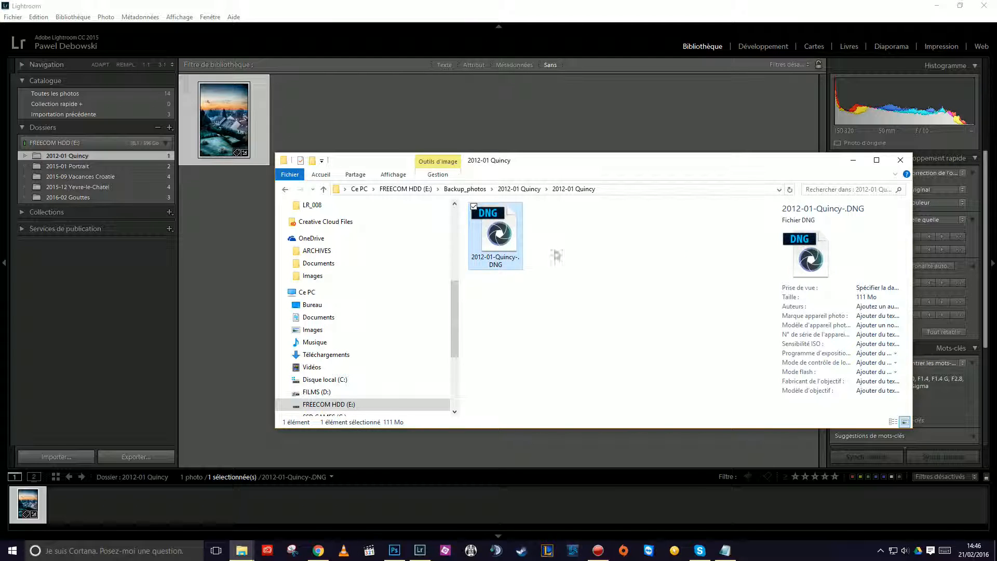
Examine the DNG photos and catalogue file in the 2015-01 Portrait backup folder, and return to Backup_photos.
left_click(286, 190)
left_click(285, 190)
double_click(505, 230)
double_click(505, 221)
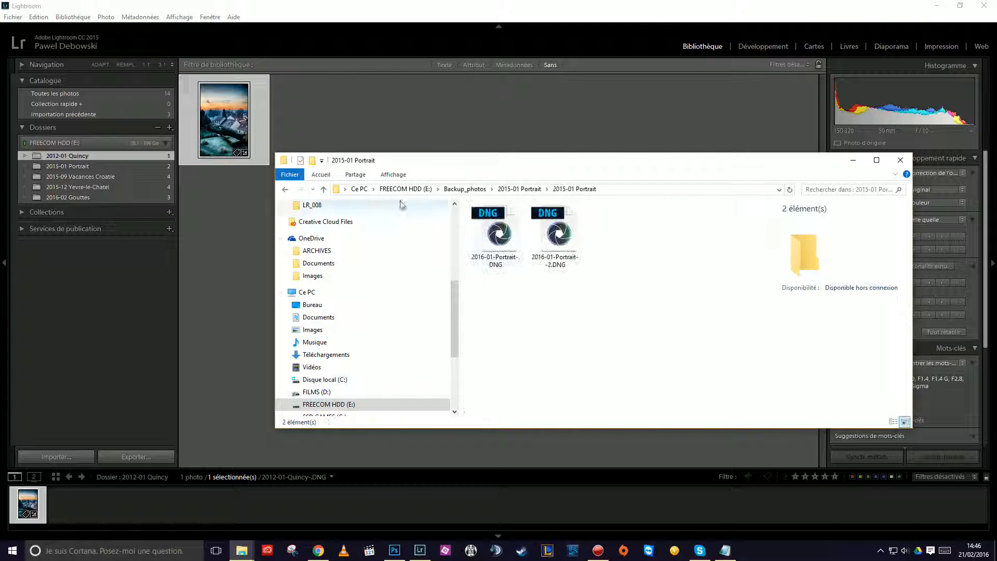
left_click(286, 190)
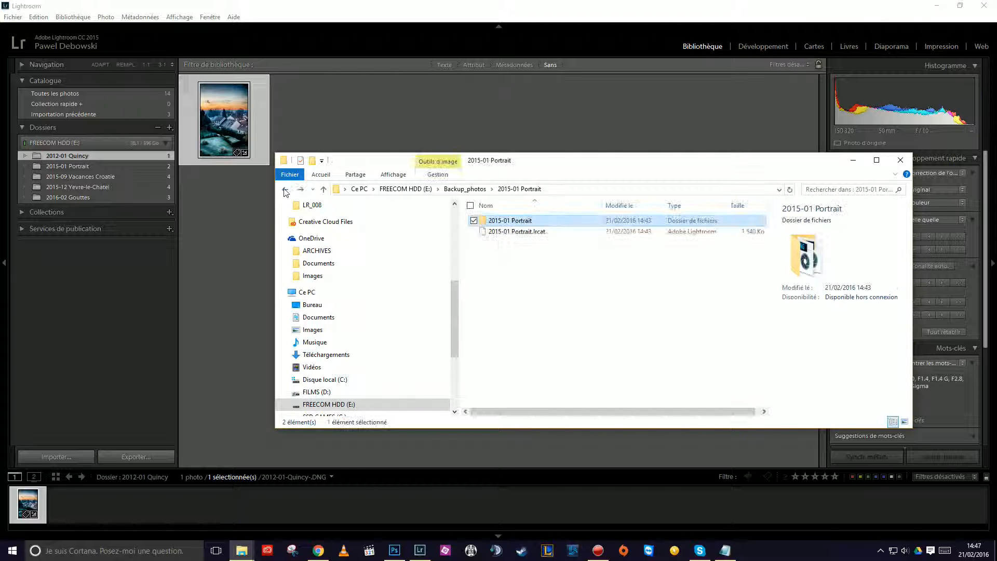
left_click(544, 235)
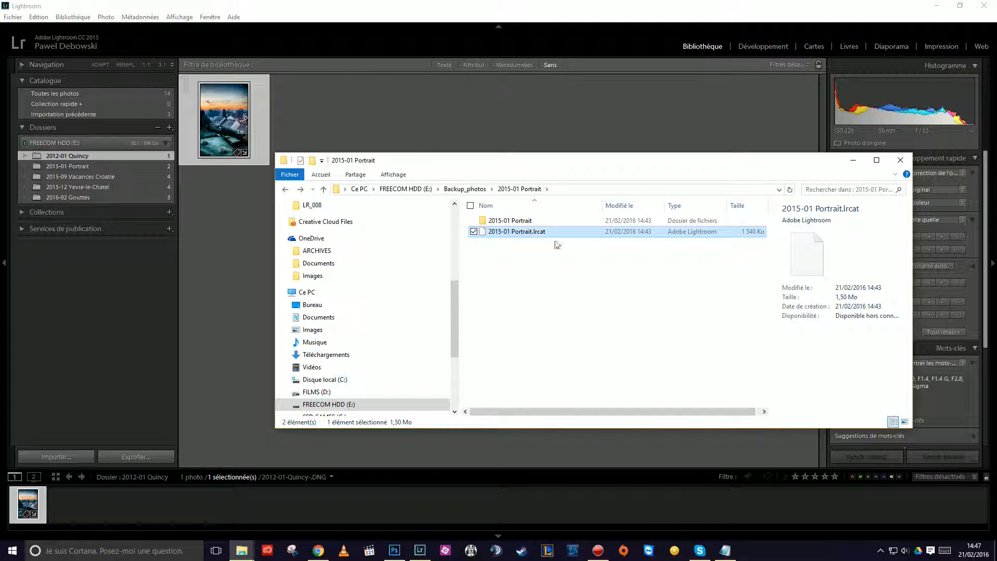
left_click(301, 189)
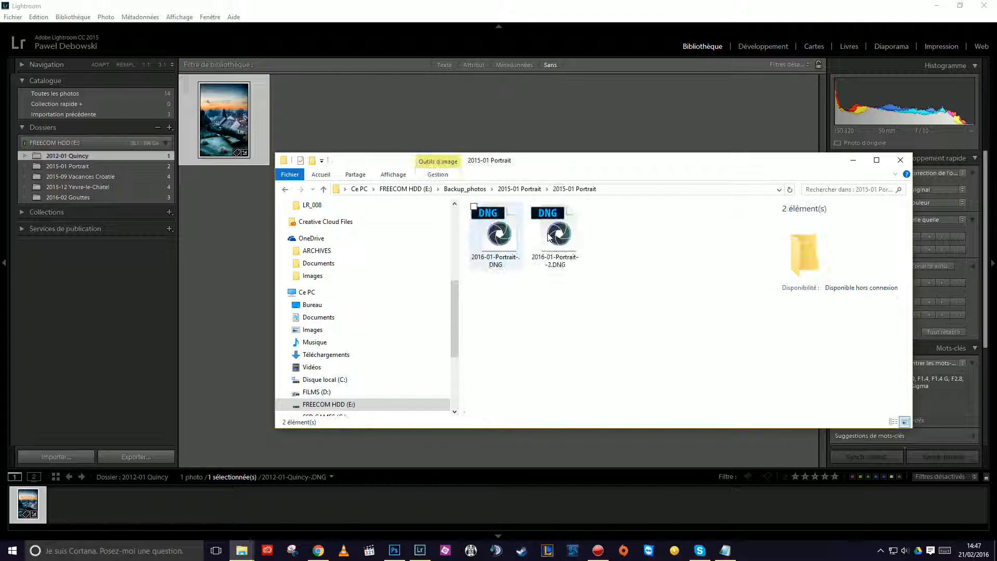
left_click(285, 190)
left_click(286, 190)
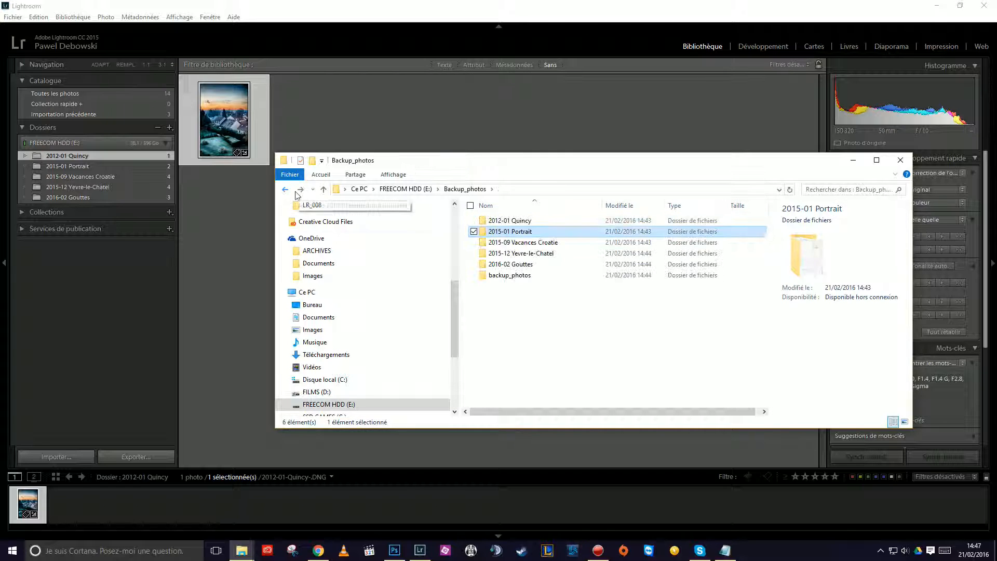
Examine the files in the backup_photos catalogue folder, return to the parent folder and close the Explorer window.
left_click(503, 277)
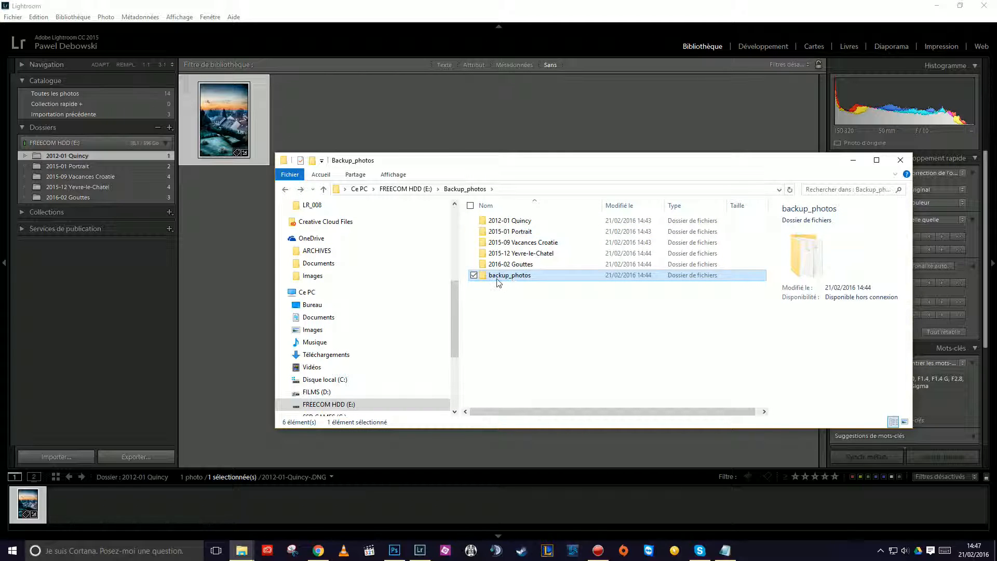
double_click(496, 279)
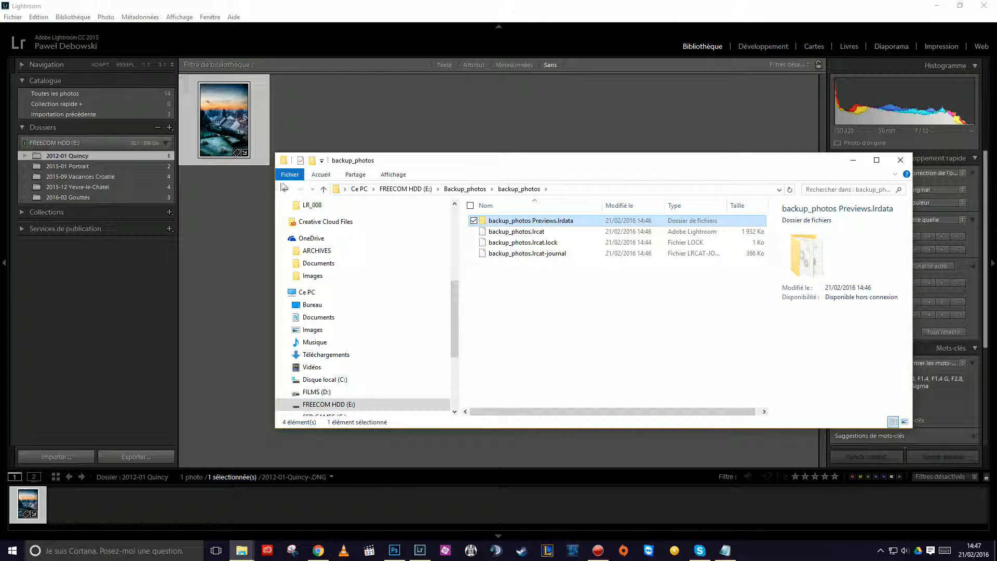
left_click(285, 189)
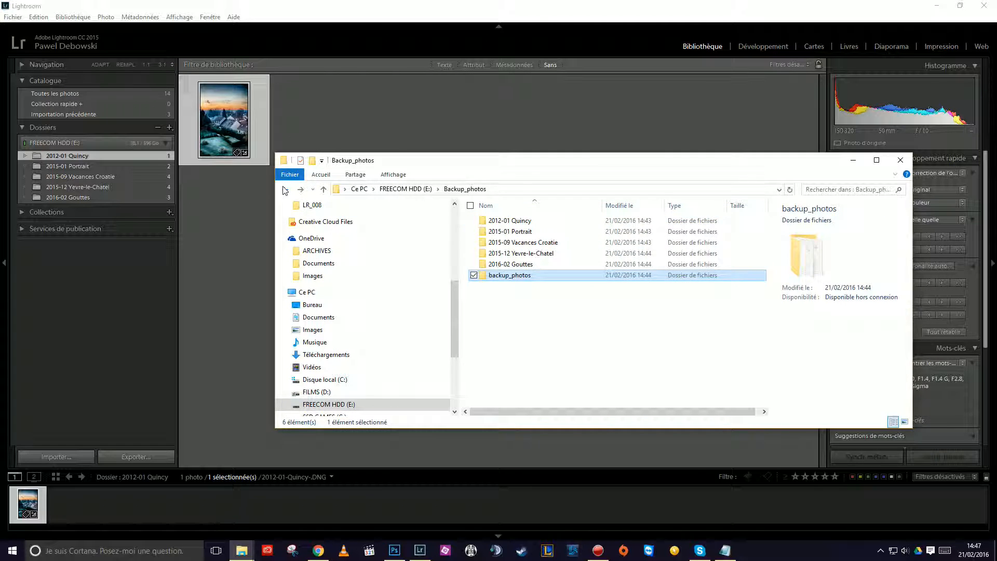
left_click(461, 190)
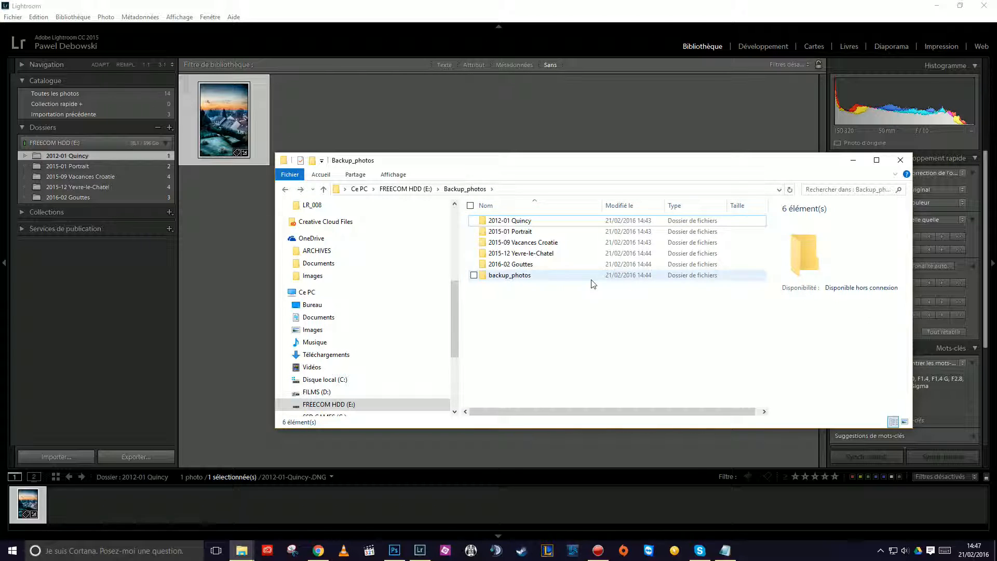
mouse_move(593, 283)
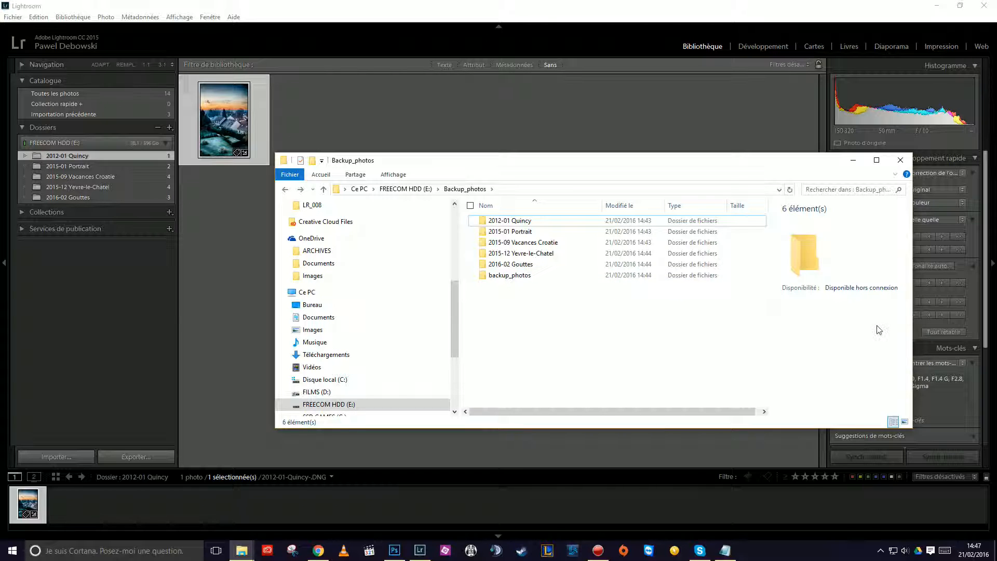
left_click(901, 162)
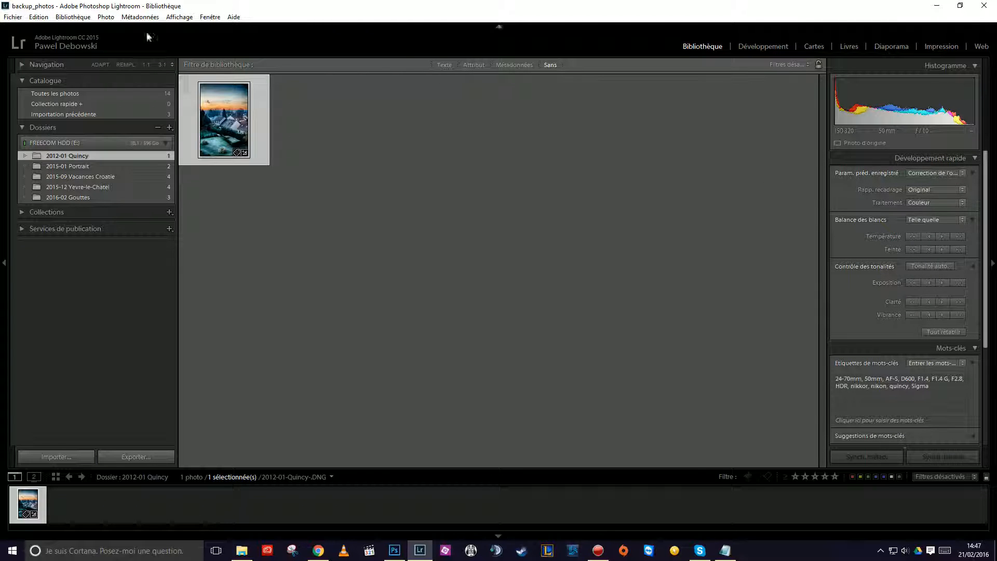
Reopen the recent original catalogue Catalogue.lrcat and relaunch Lightroom with it.
left_click(14, 19)
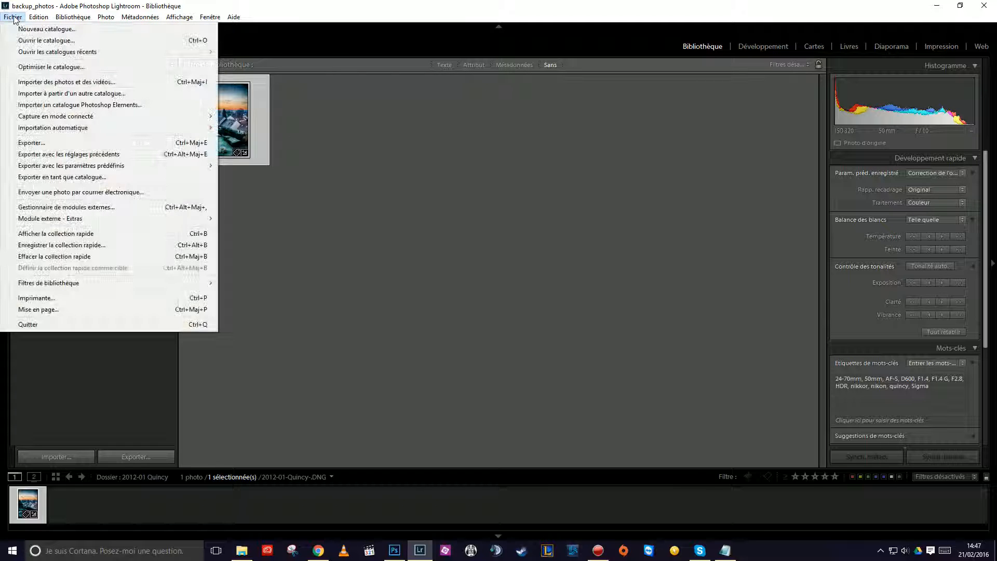
mouse_move(36, 53)
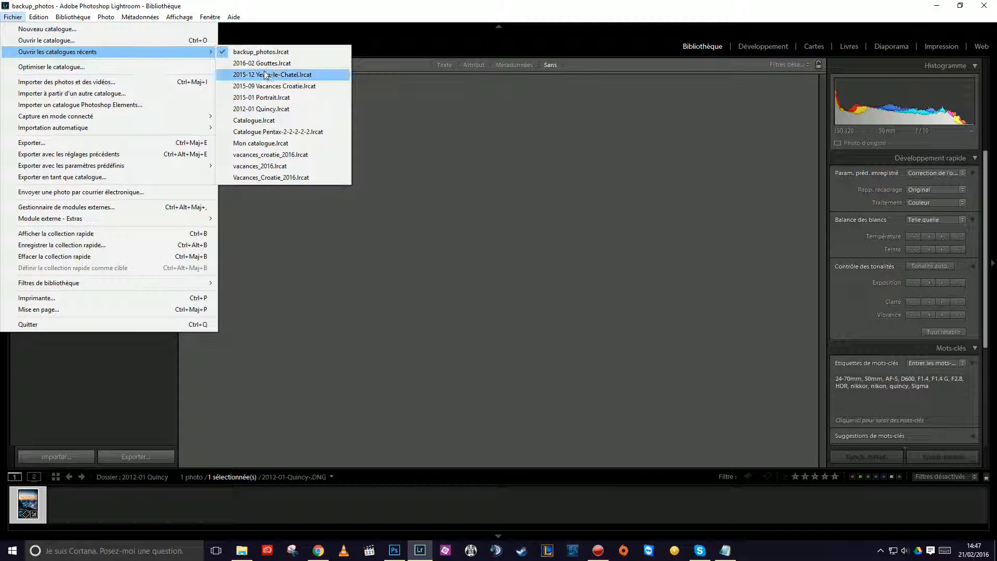
left_click(250, 121)
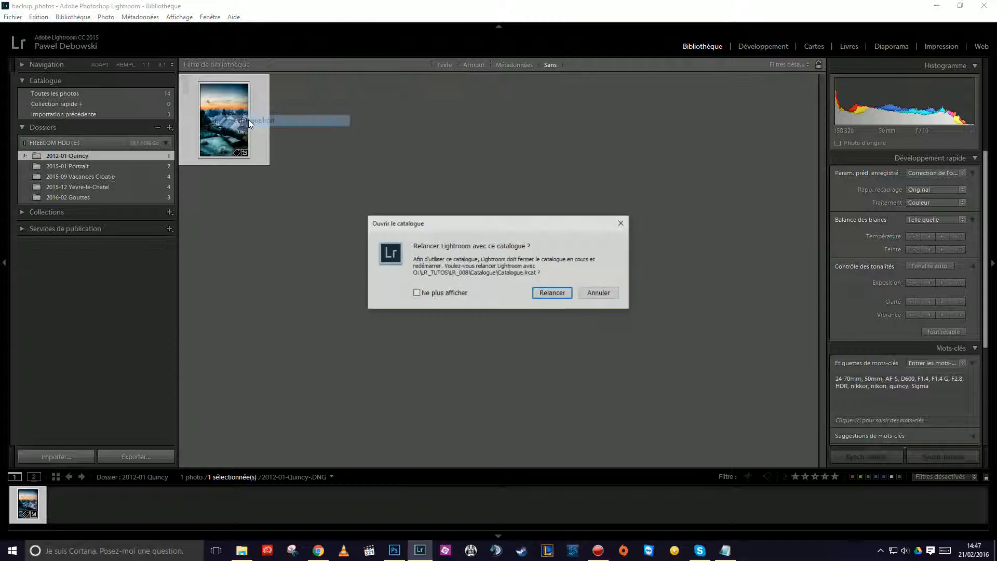
left_click(549, 289)
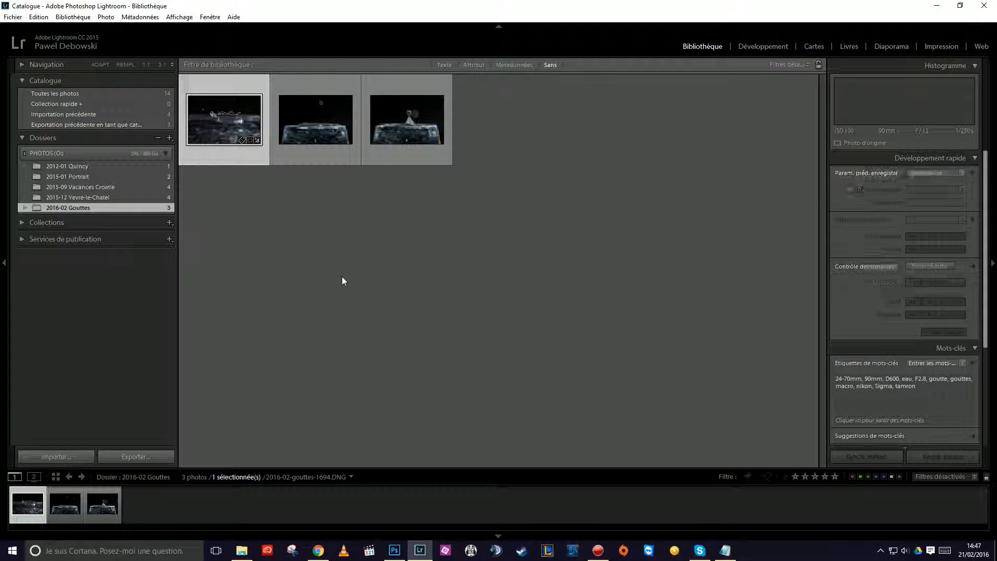
Show the 2016-02 Gouttes folder in Windows Explorer, check its location in LR_008 and close the Explorer window.
right_click(94, 206)
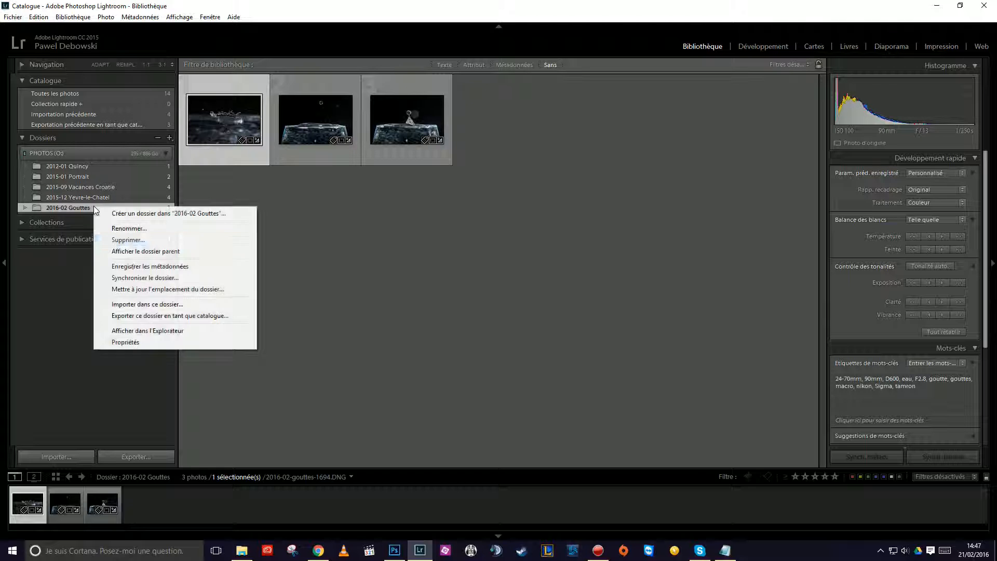
left_click(138, 331)
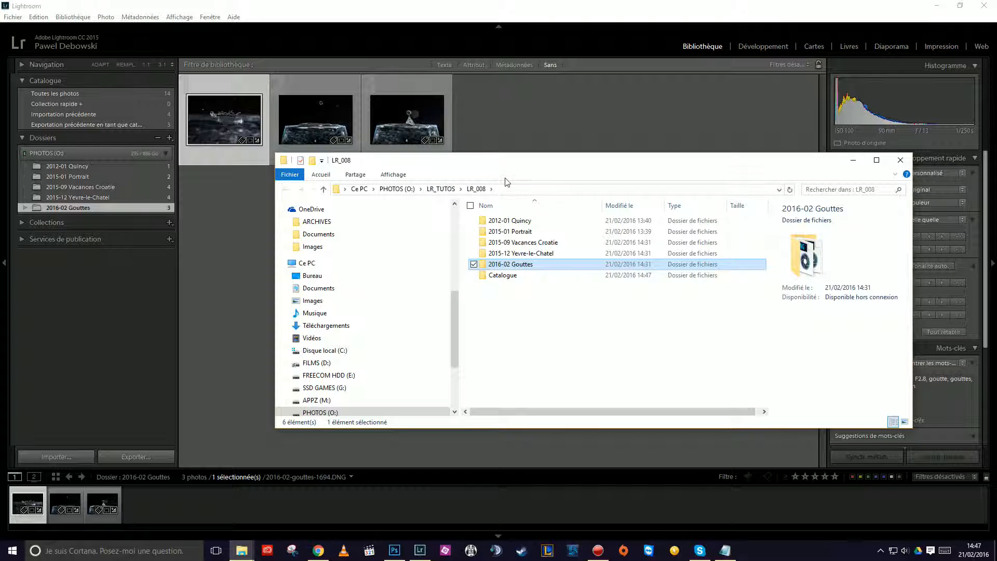
left_click_drag(509, 163, 465, 176)
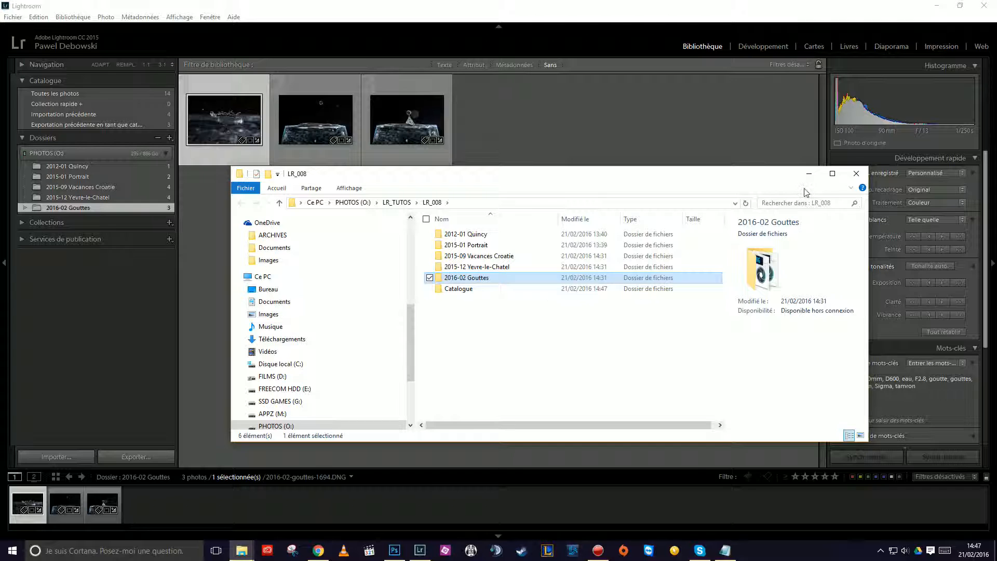
left_click(856, 174)
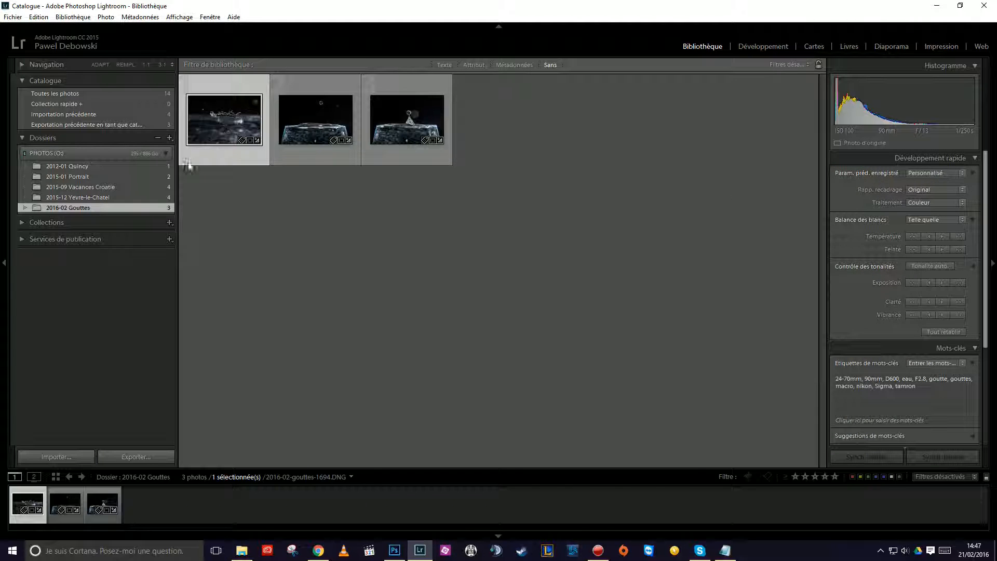
Open backup_photos.lrcat from the backup_photos folder inside Backup_photos on FREECOM HDD (E:) and relaunch Lightroom with it.
left_click(12, 17)
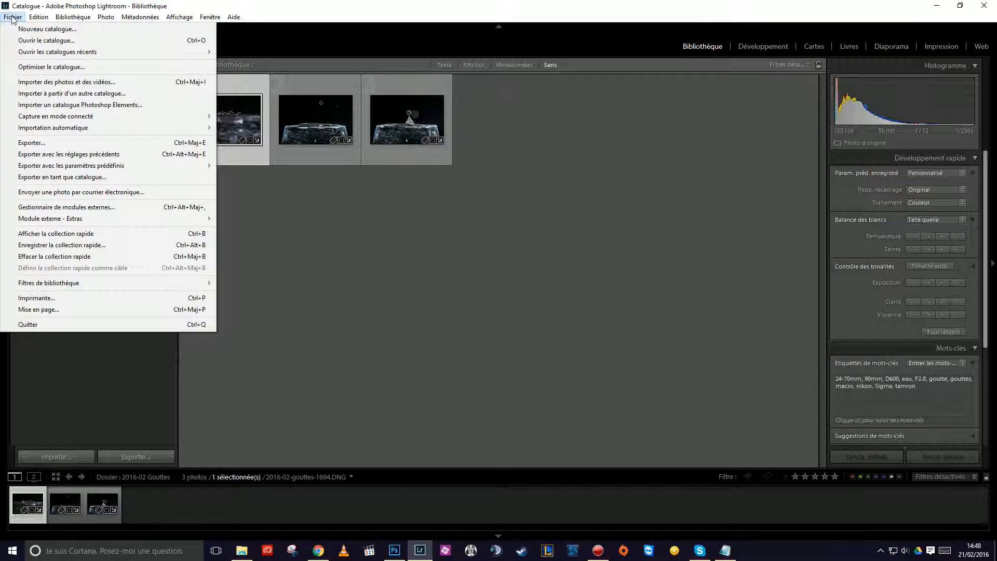
left_click(40, 41)
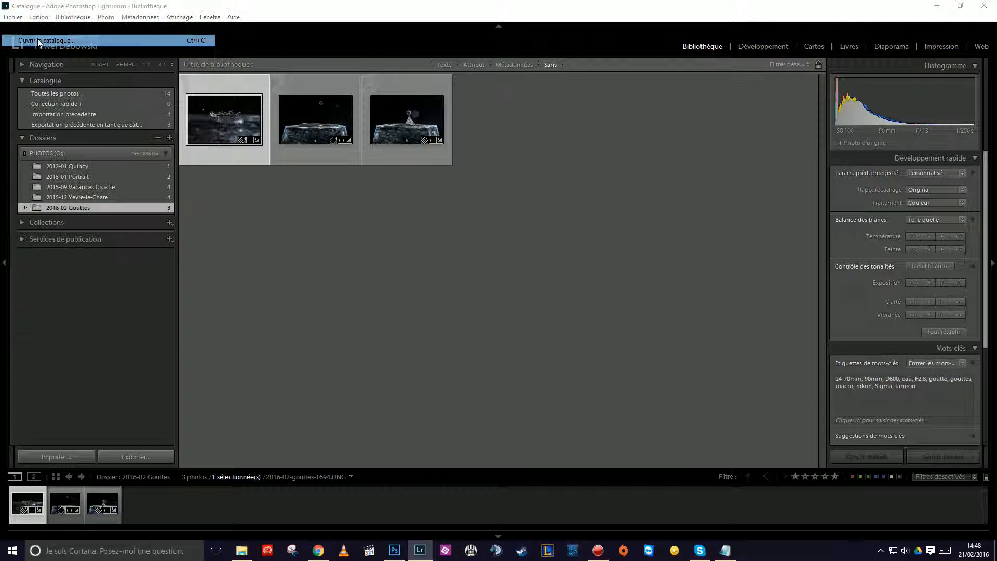
left_click(412, 138)
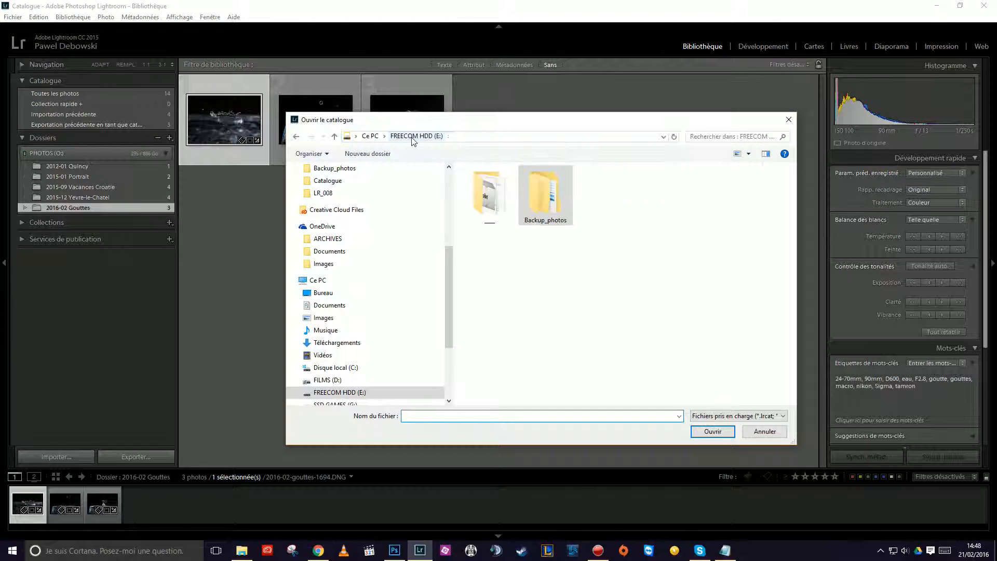
double_click(542, 192)
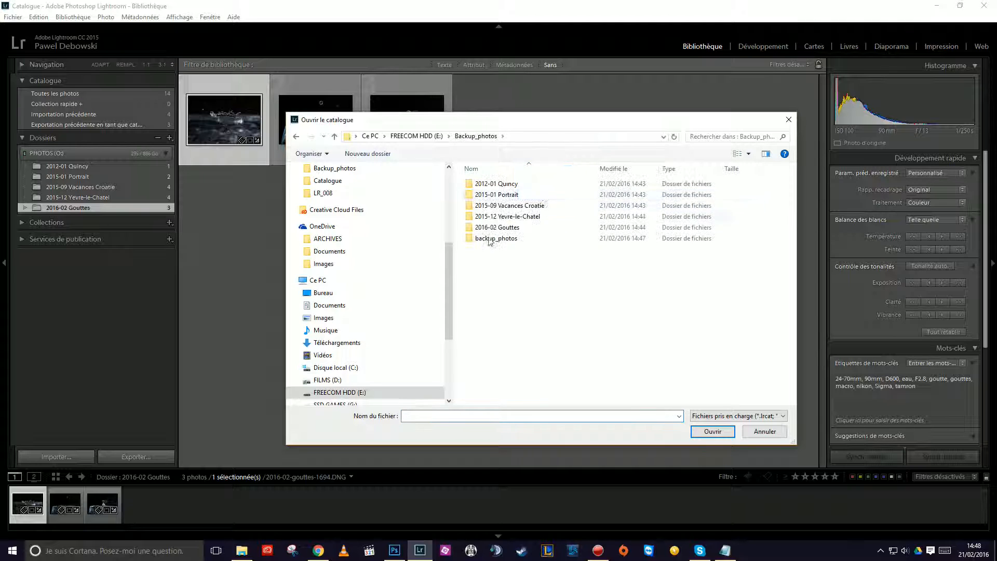
double_click(484, 239)
left_click(496, 194)
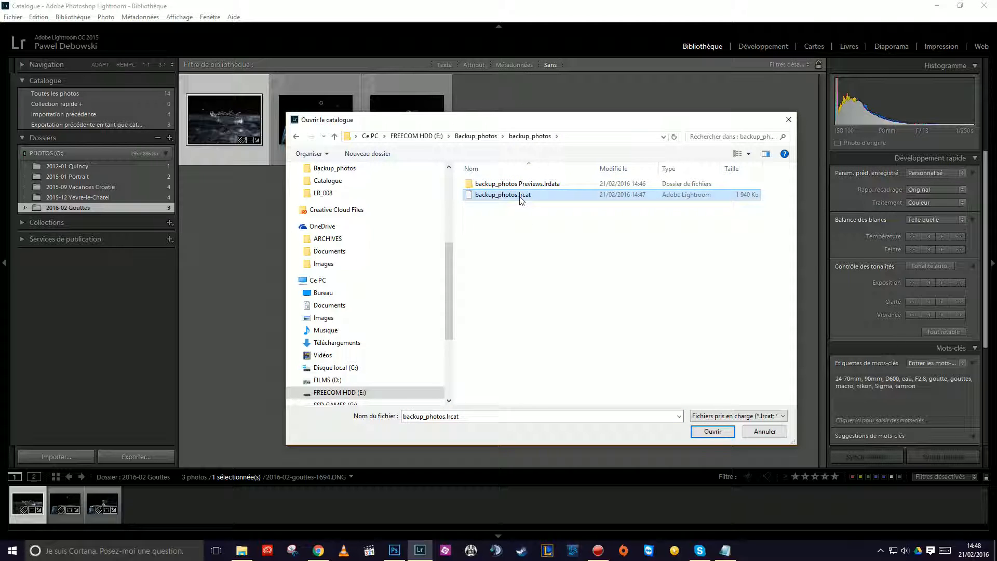
left_click(713, 432)
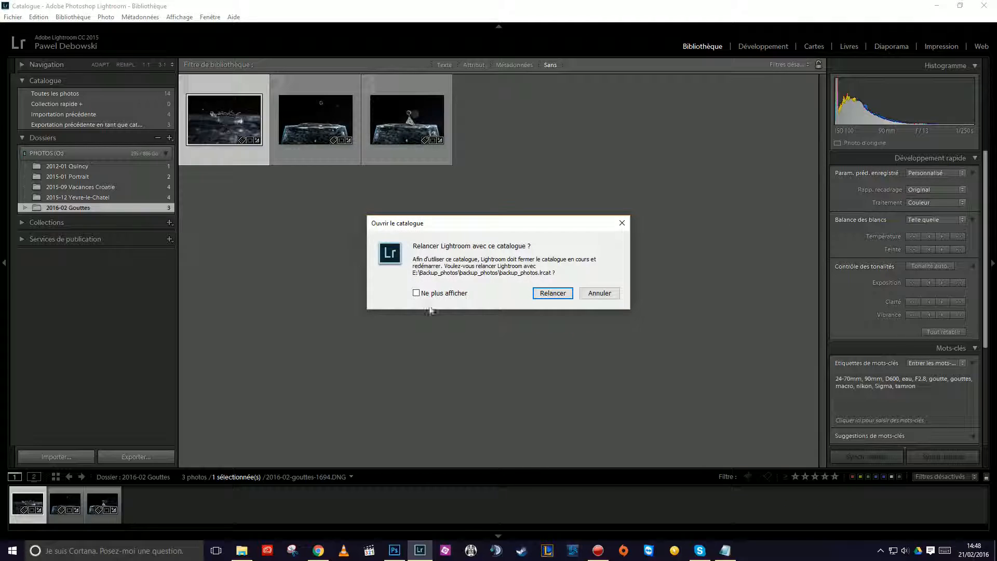
left_click(552, 293)
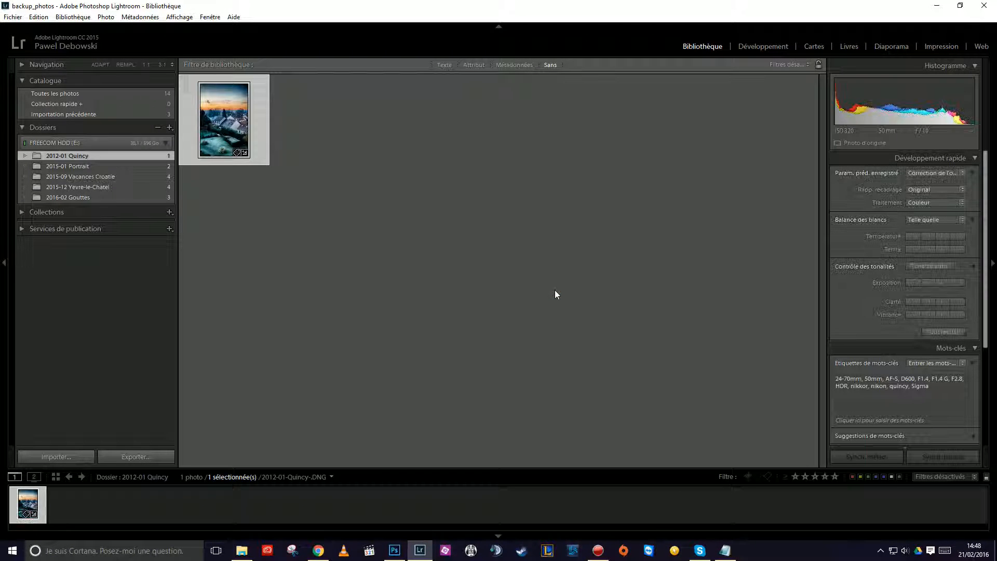
Display the 2016-02 Gouttes folder, examine both 2015-01 Portrait photos in the Develop module, and return to the Library.
left_click(83, 197)
left_click(77, 166)
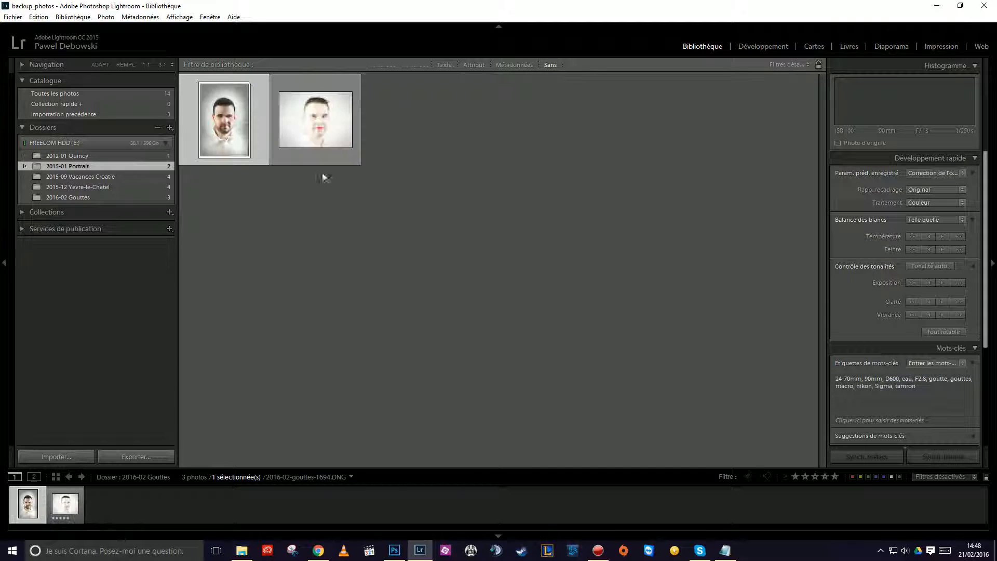
left_click(747, 46)
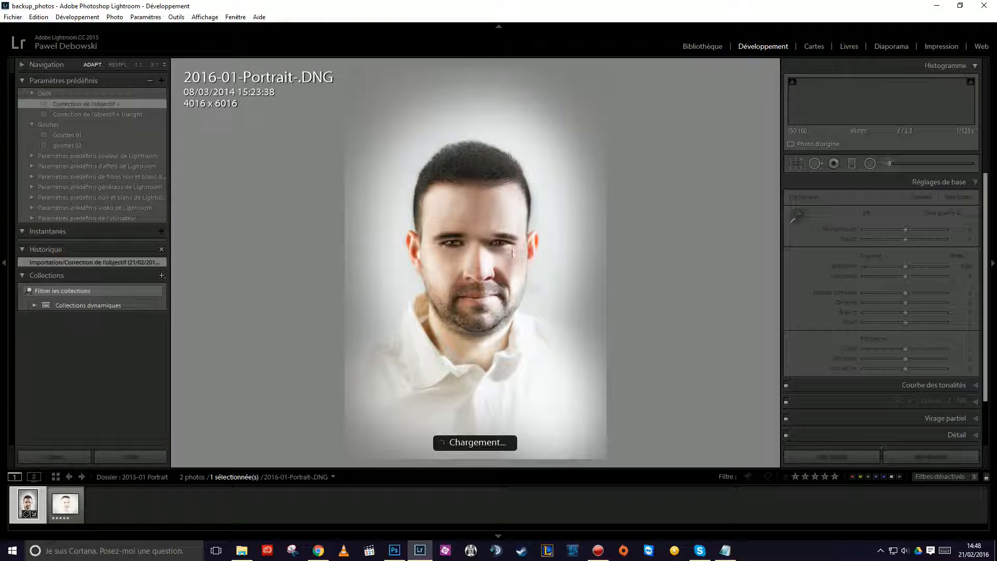
key("Right")
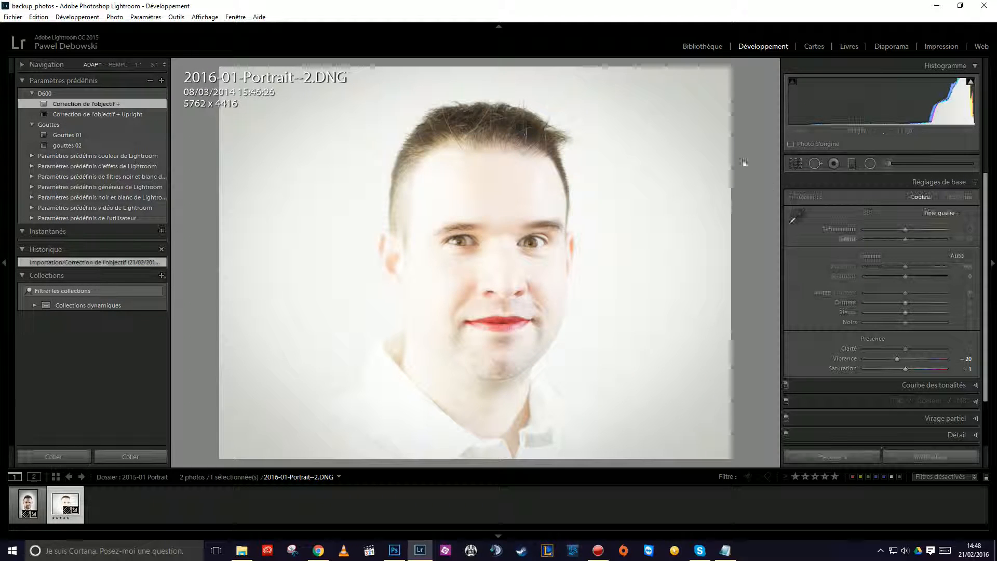
left_click(702, 45)
Examine the develop settings of the second 2015-12 Yevre-le-Chatel photo in the Develop module and return to the Library.
left_click(78, 187)
double_click(304, 120)
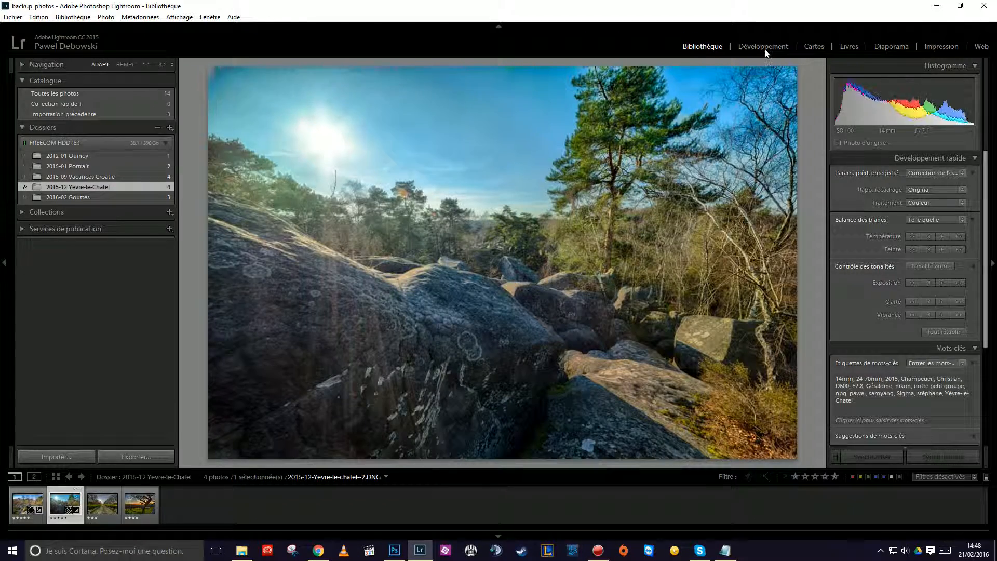
left_click(763, 47)
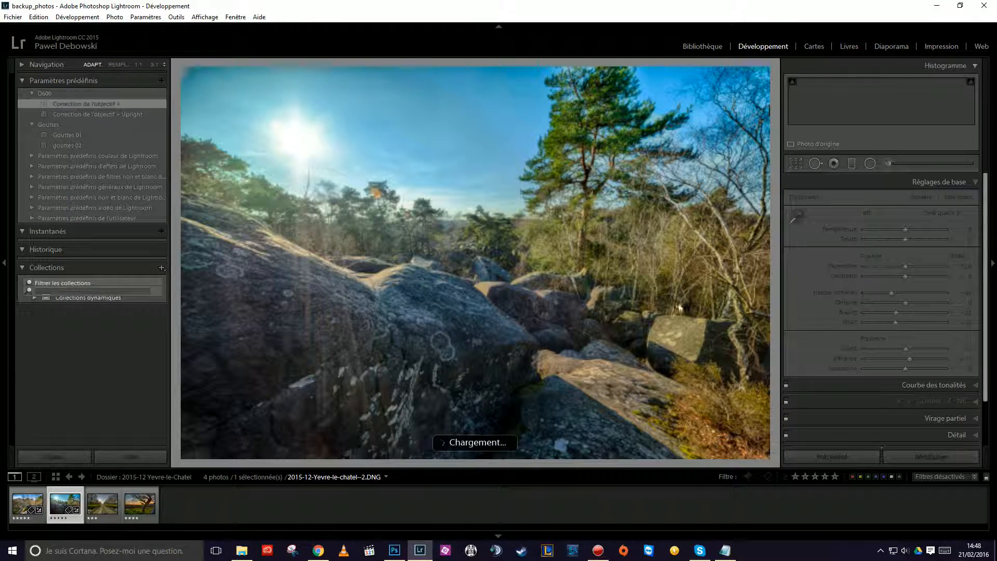
scroll(932, 284, "down", 1)
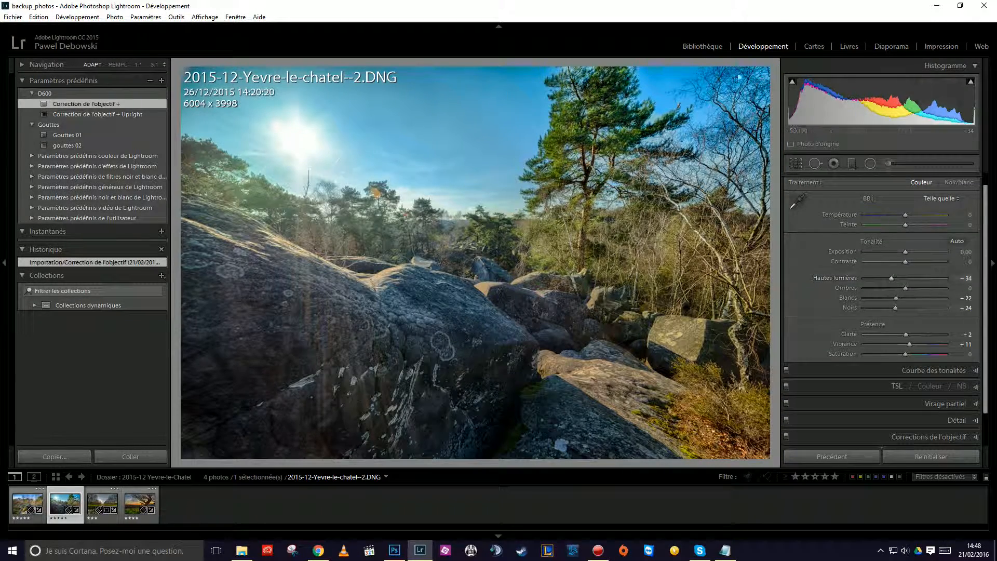
left_click(702, 46)
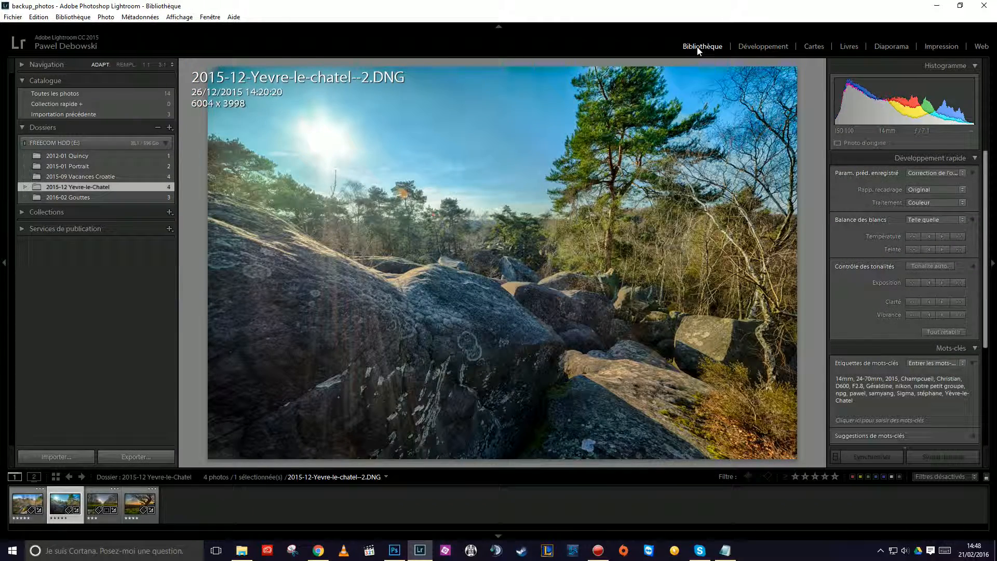